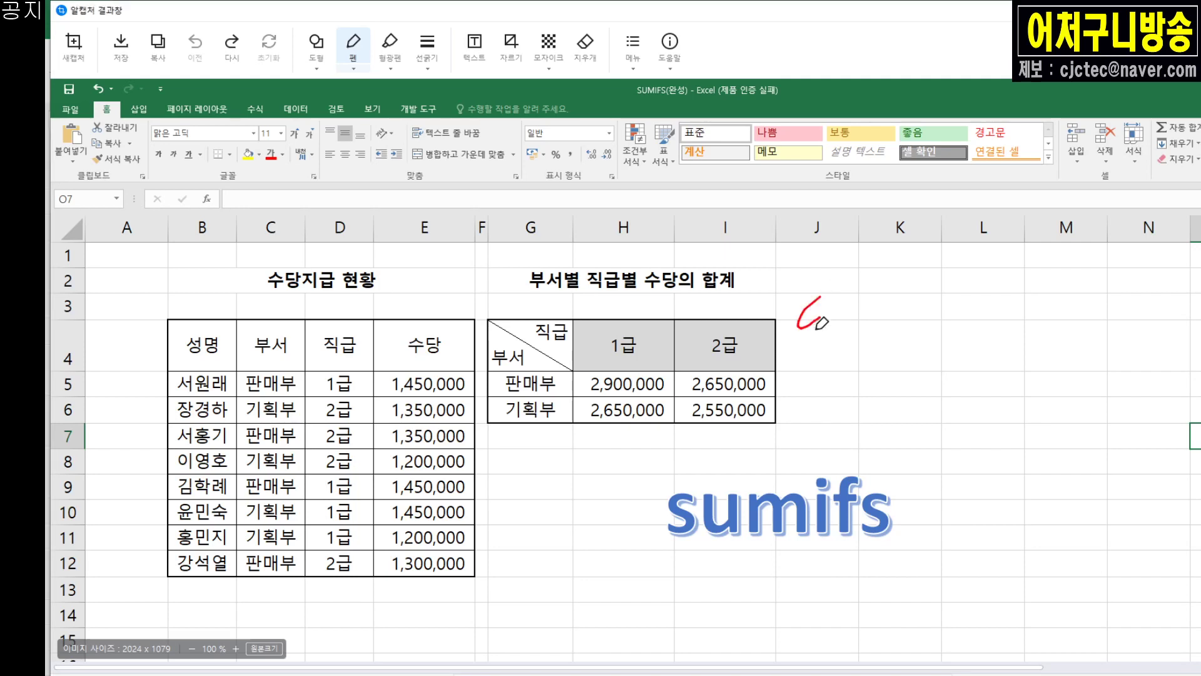
Step: Write 'Sumifs' in red beside the summary table, circle its i, and star the 수당지급 현황 and 부서별 직급별 수당의 합계 titles
mouse_move(821, 298)
mouse_down()
mouse_move(803, 342)
mouse_move(862, 321)
mouse_move(883, 331)
mouse_up()
mouse_move(798, 344)
mouse_down()
mouse_move(896, 332)
mouse_move(906, 339)
mouse_move(896, 368)
mouse_up()
click(896, 300)
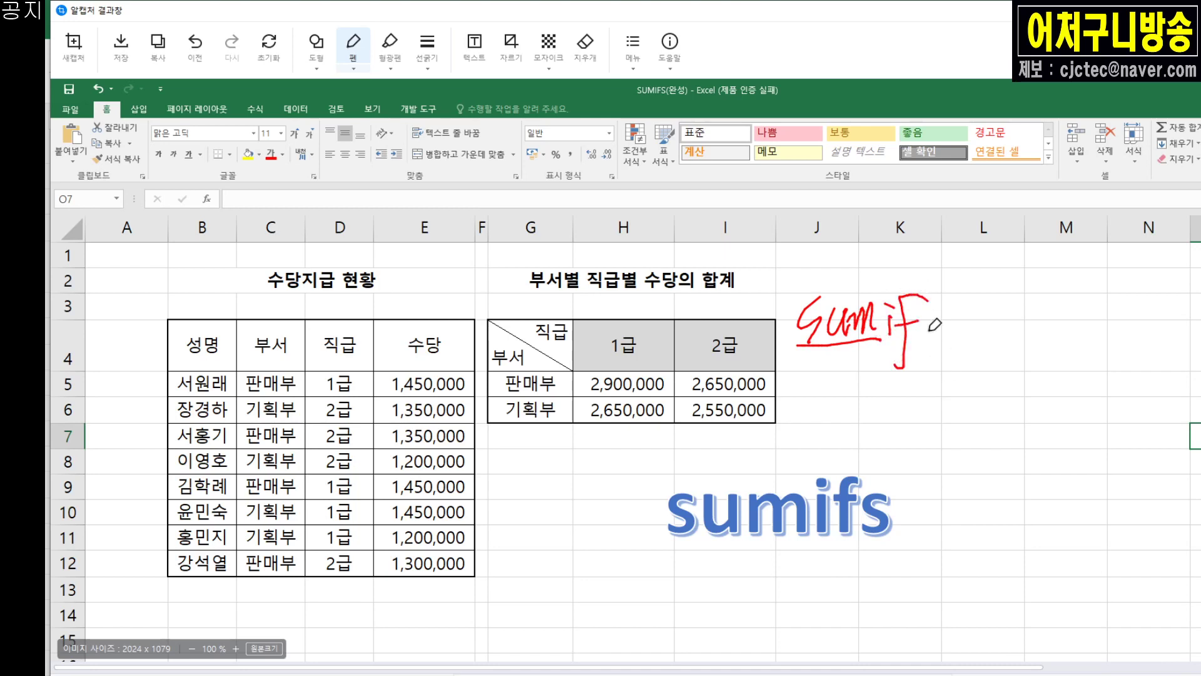
mouse_move(933, 307)
mouse_down()
mouse_move(939, 334)
mouse_move(908, 320)
mouse_up()
mouse_move(901, 341)
mouse_down()
mouse_move(926, 330)
mouse_move(816, 303)
mouse_move(862, 358)
mouse_up()
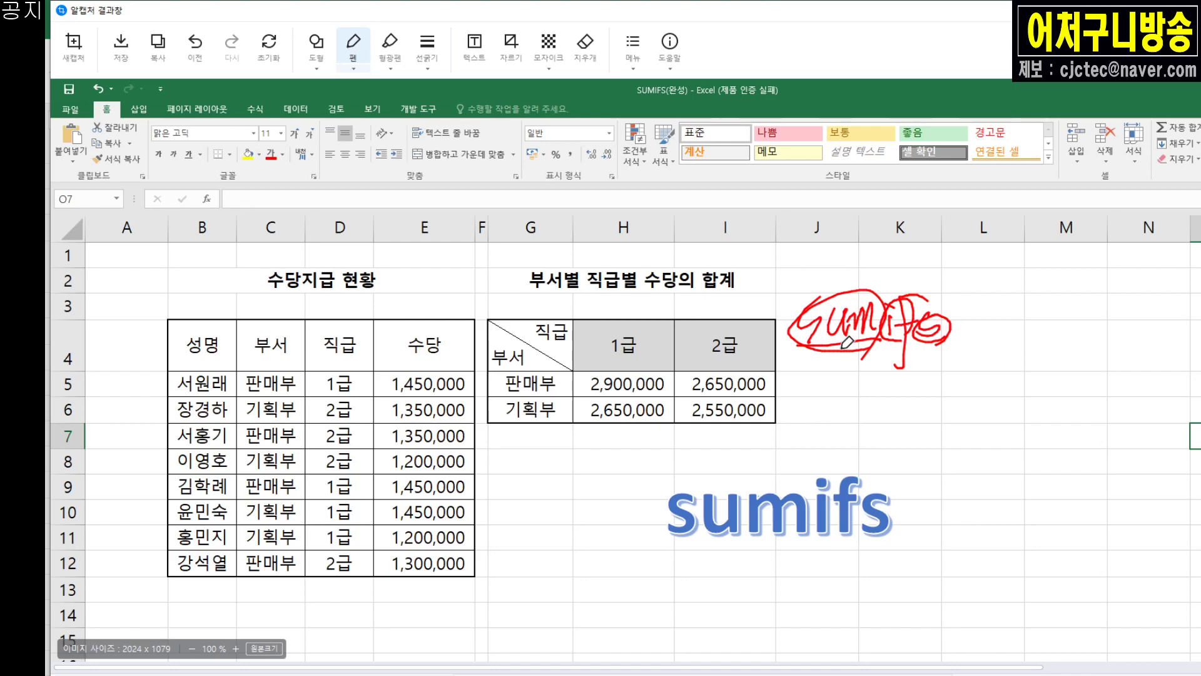
mouse_move(400, 284)
mouse_down()
mouse_move(406, 300)
mouse_move(394, 276)
mouse_move(410, 299)
mouse_up()
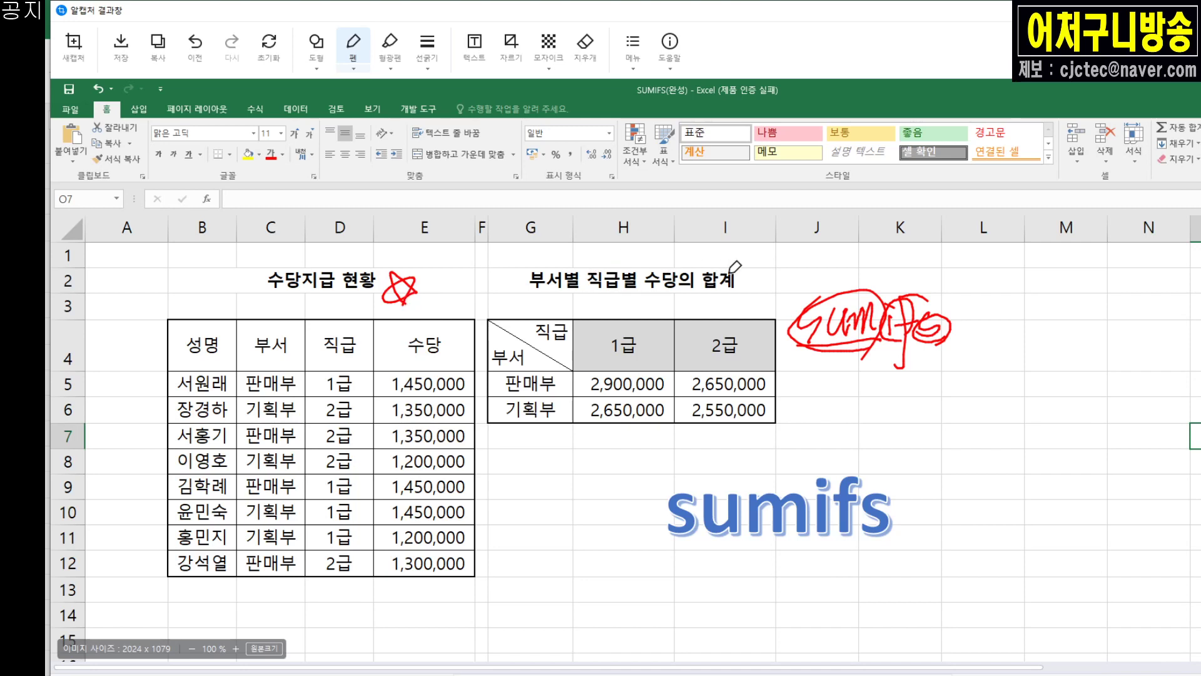
mouse_move(748, 278)
mouse_down()
mouse_move(759, 251)
mouse_move(751, 266)
mouse_up()
Step: Draw an arrow to a circled condition note, ring 판매부, 1급 and 2급, and underline 2,900,000
drag(546, 470, 581, 432)
mouse_move(559, 440)
mouse_down()
mouse_move(588, 426)
mouse_move(555, 520)
mouse_move(601, 468)
mouse_move(595, 500)
mouse_move(632, 485)
mouse_move(582, 466)
mouse_move(598, 522)
mouse_up()
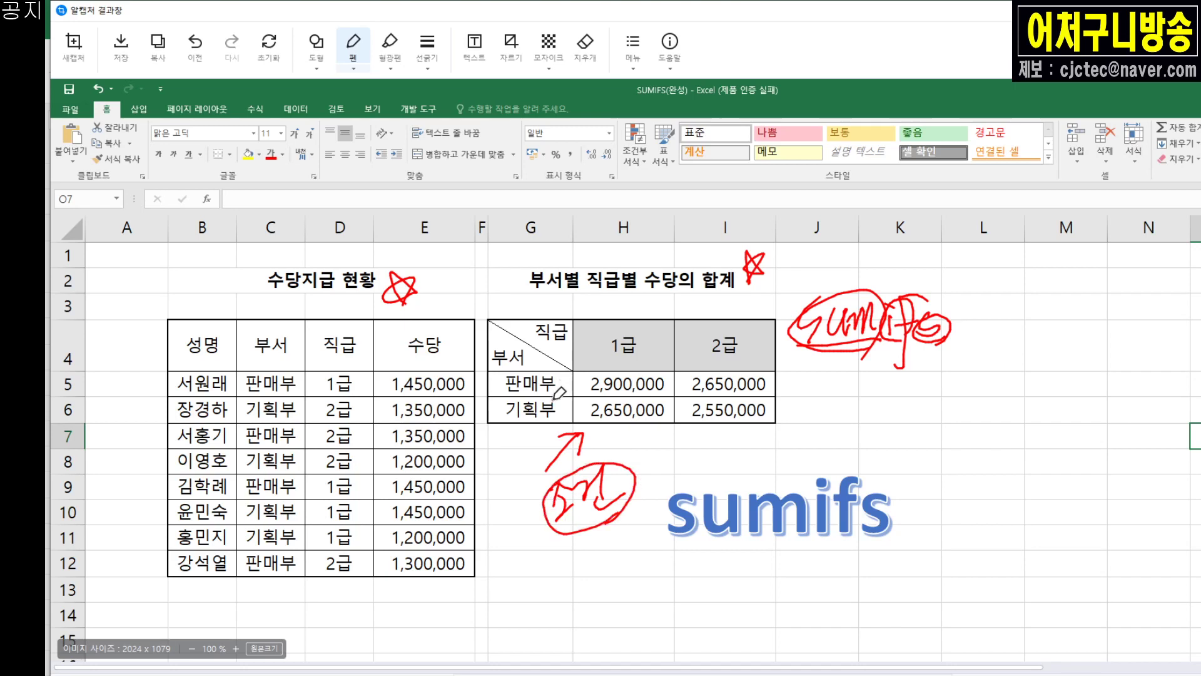
drag(554, 395, 556, 369)
drag(642, 335, 638, 364)
drag(554, 372, 547, 400)
drag(737, 325, 745, 361)
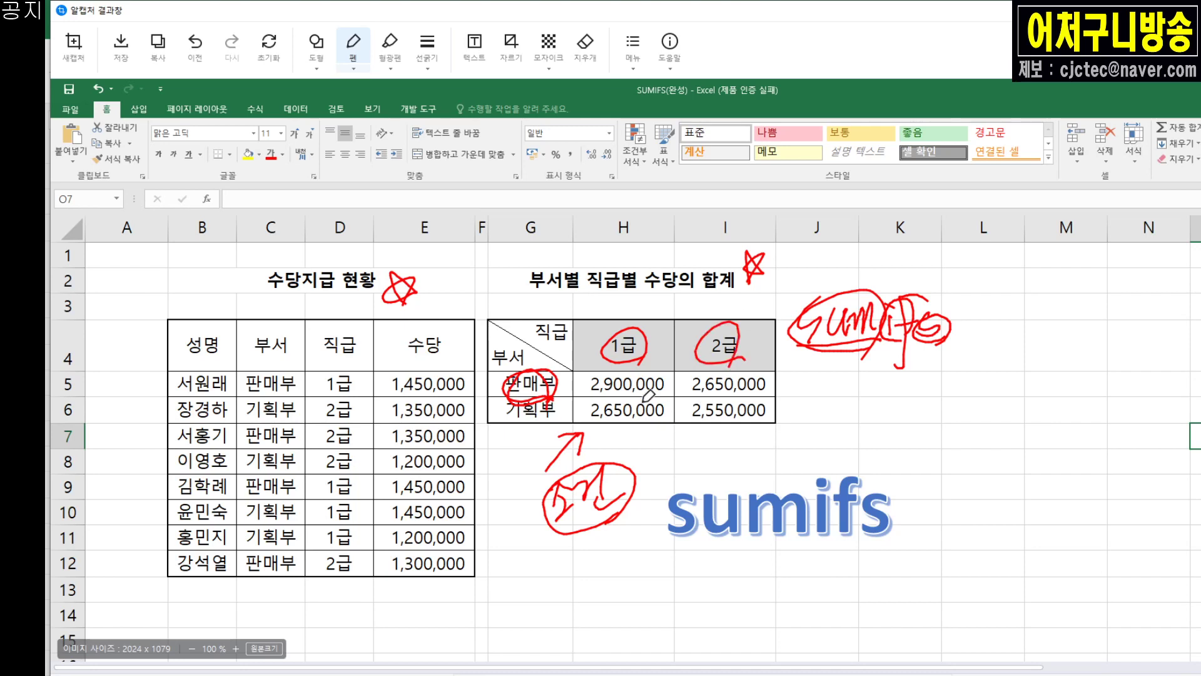
mouse_move(660, 389)
mouse_down()
mouse_move(594, 394)
mouse_move(664, 383)
mouse_move(732, 393)
mouse_up()
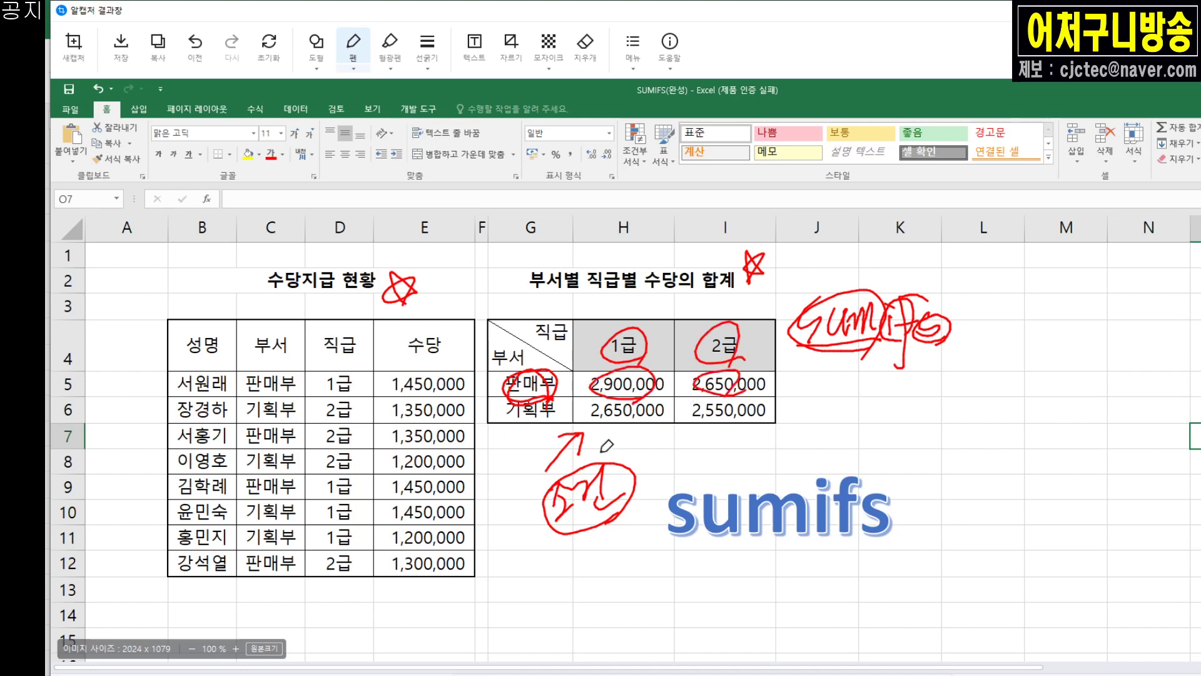
Step: Ring 기획부, 2,650,000 and the I6 total, re-circle 2급, and bracket the 직급 and 부서 columns
drag(551, 383, 544, 428)
mouse_move(644, 344)
mouse_down()
mouse_move(632, 381)
mouse_move(588, 430)
mouse_move(551, 438)
mouse_up()
drag(751, 356, 714, 320)
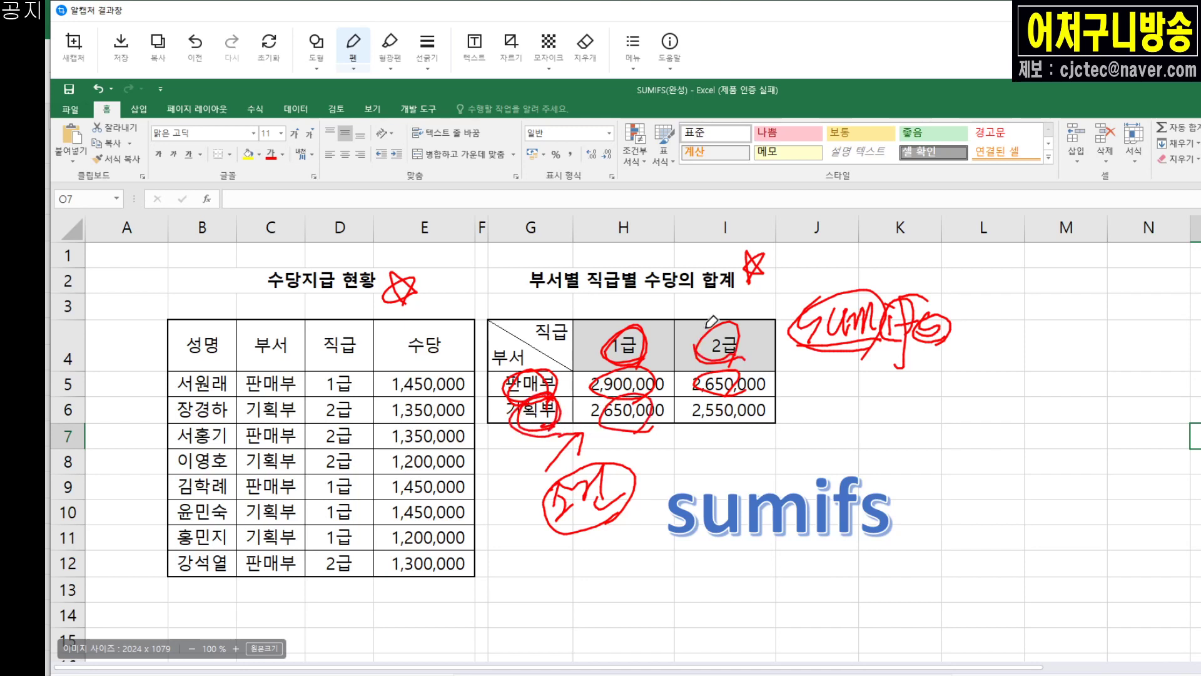
drag(710, 405, 738, 413)
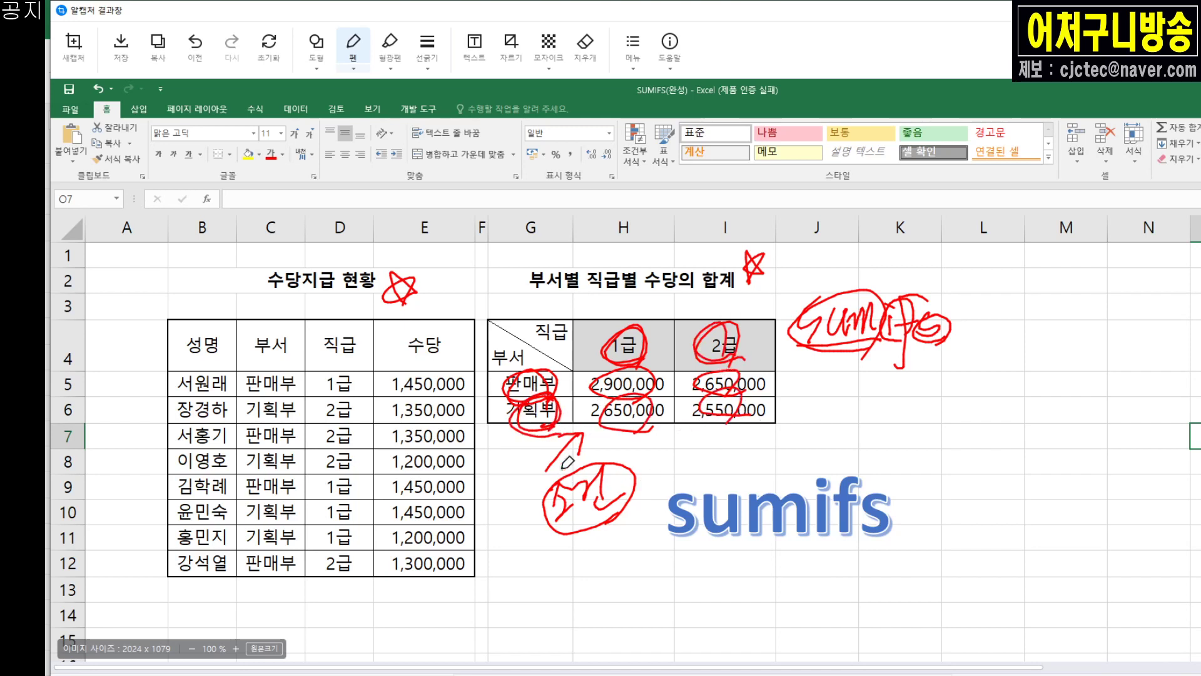
mouse_move(686, 438)
mouse_down()
mouse_move(673, 468)
mouse_move(661, 466)
mouse_move(699, 451)
mouse_up()
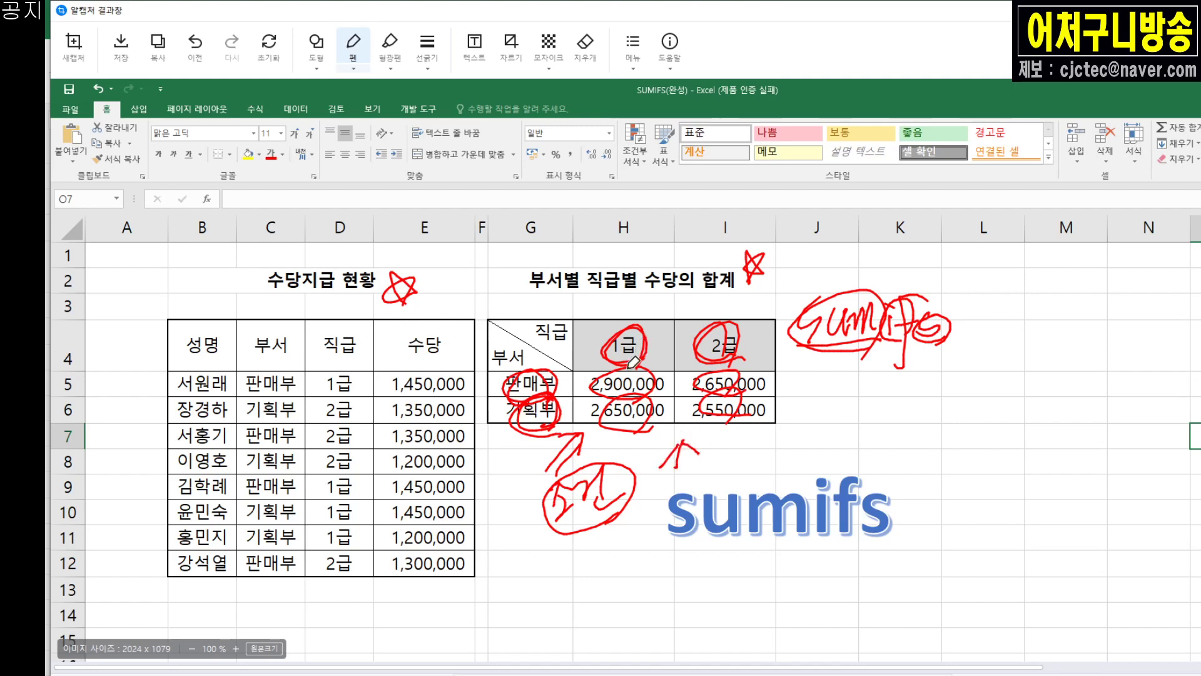
drag(719, 326, 713, 323)
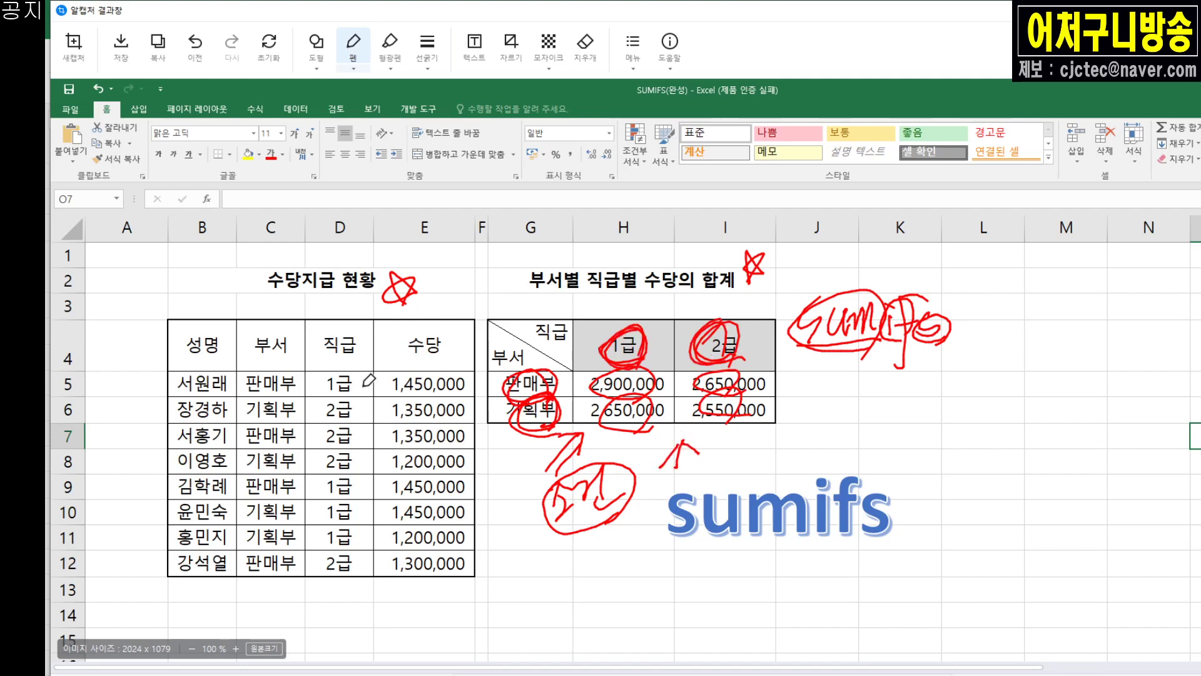
drag(364, 386, 366, 562)
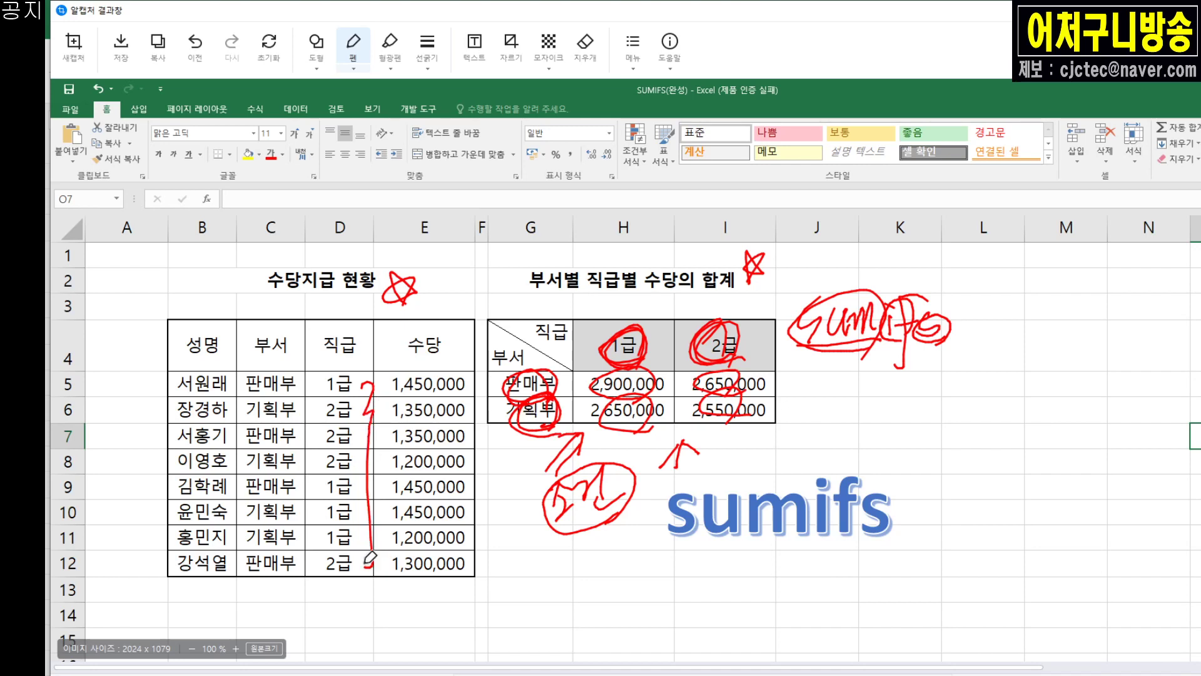
drag(302, 378, 301, 575)
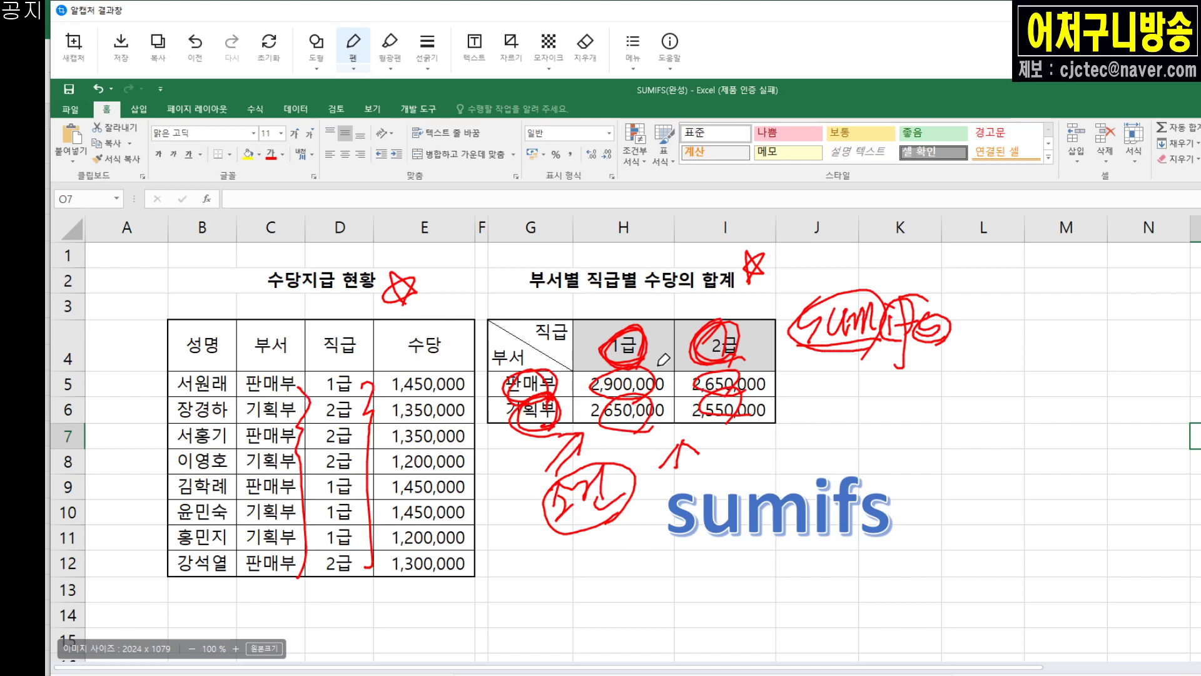
Step: Retrace the red rings around 2,900,000 and the I5/I6 totals, and mark the end of Sumifs
mouse_move(632, 376)
mouse_down()
mouse_move(629, 406)
mouse_move(654, 394)
mouse_up()
mouse_move(713, 354)
mouse_down()
mouse_move(732, 382)
mouse_move(680, 455)
mouse_up()
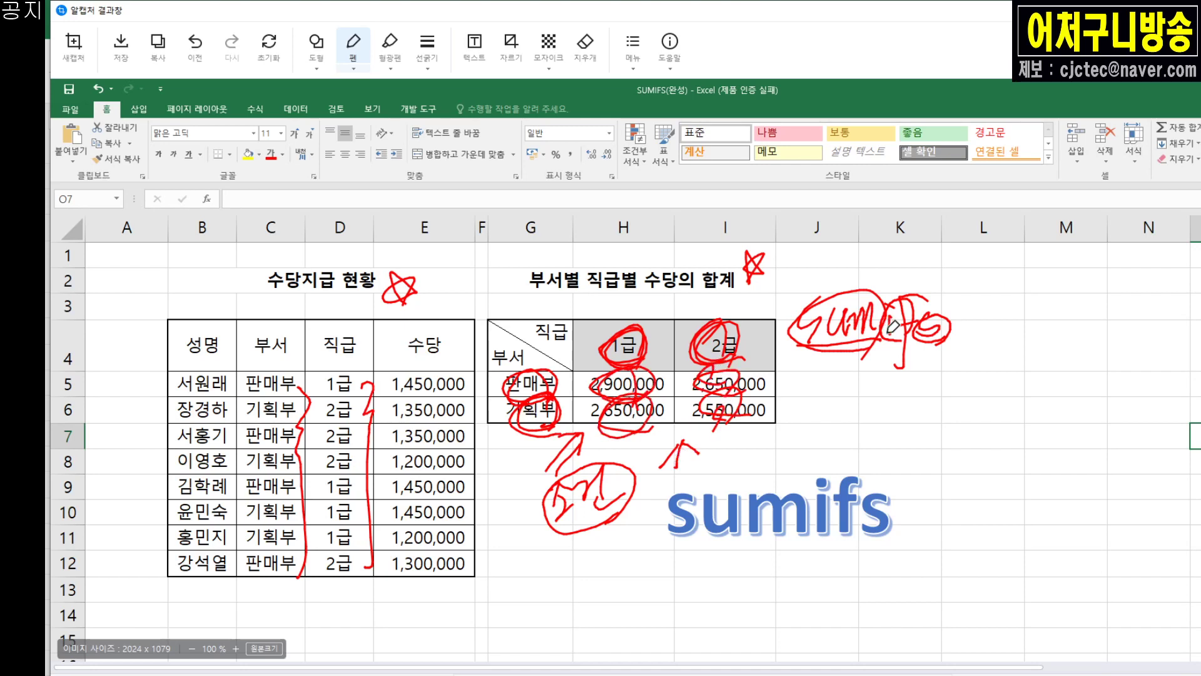
drag(940, 320, 936, 325)
Step: Write '부서 1' and '직급 2' under Sumifs as the two criteria and circle each
mouse_move(827, 349)
mouse_down()
mouse_move(842, 391)
mouse_move(877, 389)
mouse_move(903, 416)
mouse_up()
drag(925, 370, 922, 402)
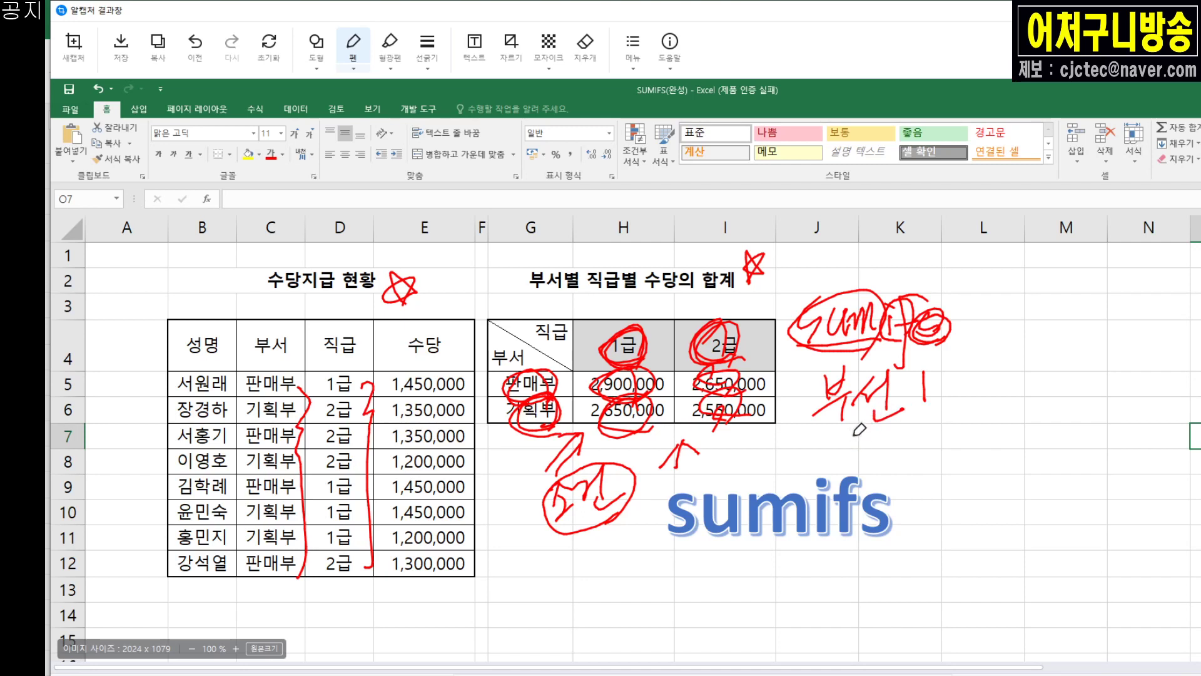
mouse_move(826, 438)
mouse_down()
mouse_move(844, 461)
mouse_move(854, 454)
mouse_up()
mouse_move(838, 464)
mouse_down()
mouse_move(889, 452)
mouse_move(900, 471)
mouse_move(948, 456)
mouse_up()
mouse_move(891, 408)
mouse_down()
mouse_move(826, 375)
mouse_move(901, 426)
mouse_move(832, 438)
mouse_move(882, 404)
mouse_move(876, 415)
mouse_up()
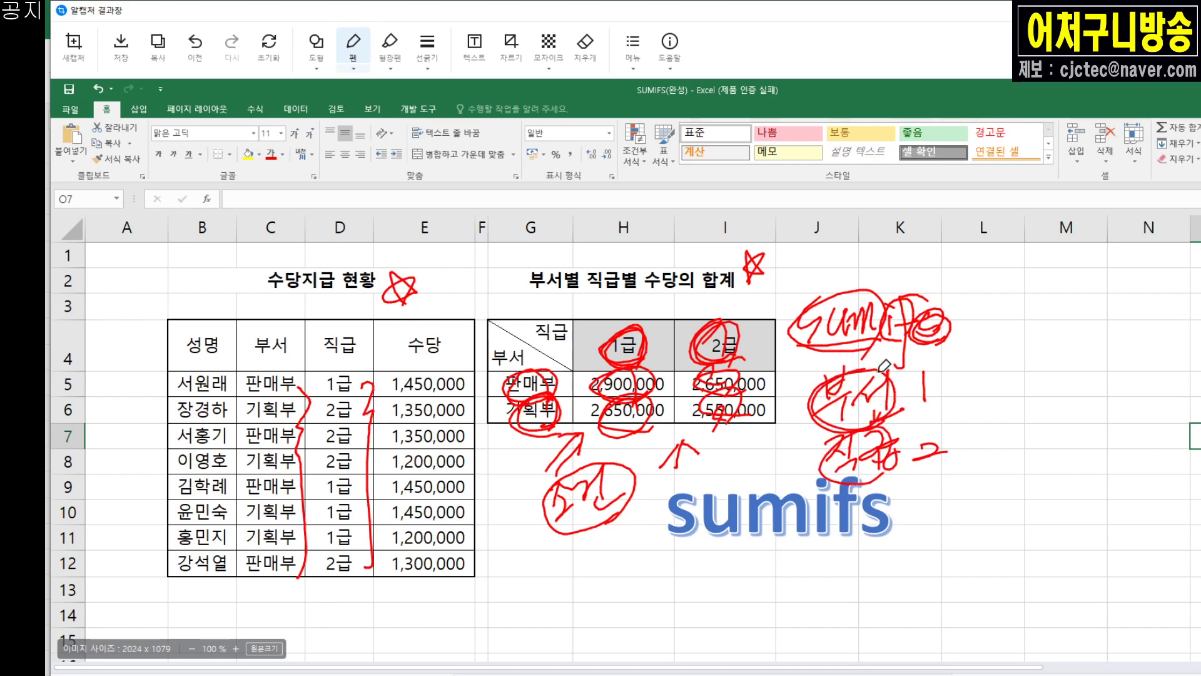
drag(882, 471, 879, 476)
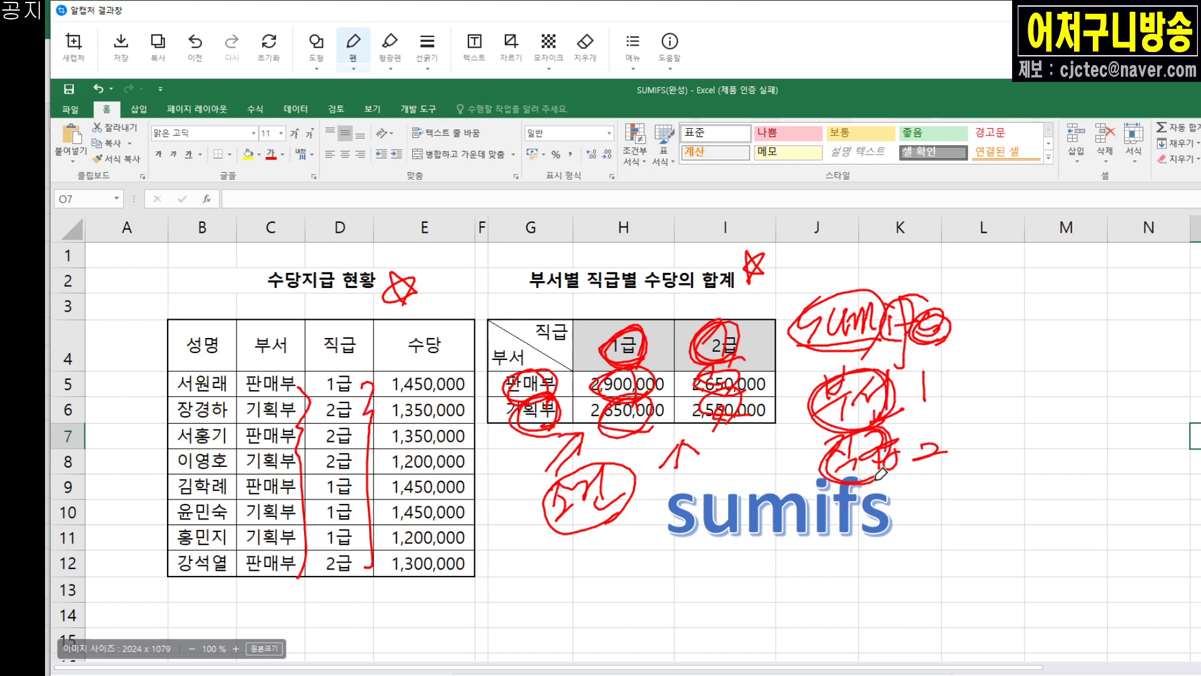
Step: Arrow the criteria to a boxed 'Sum', underline the printed sumifs, and start writing Sumif beside it
mouse_move(944, 424)
mouse_down()
mouse_move(1001, 416)
mouse_move(1005, 438)
mouse_up()
mouse_move(1038, 401)
mouse_down()
mouse_move(1018, 442)
mouse_move(1097, 426)
mouse_move(1095, 438)
mouse_up()
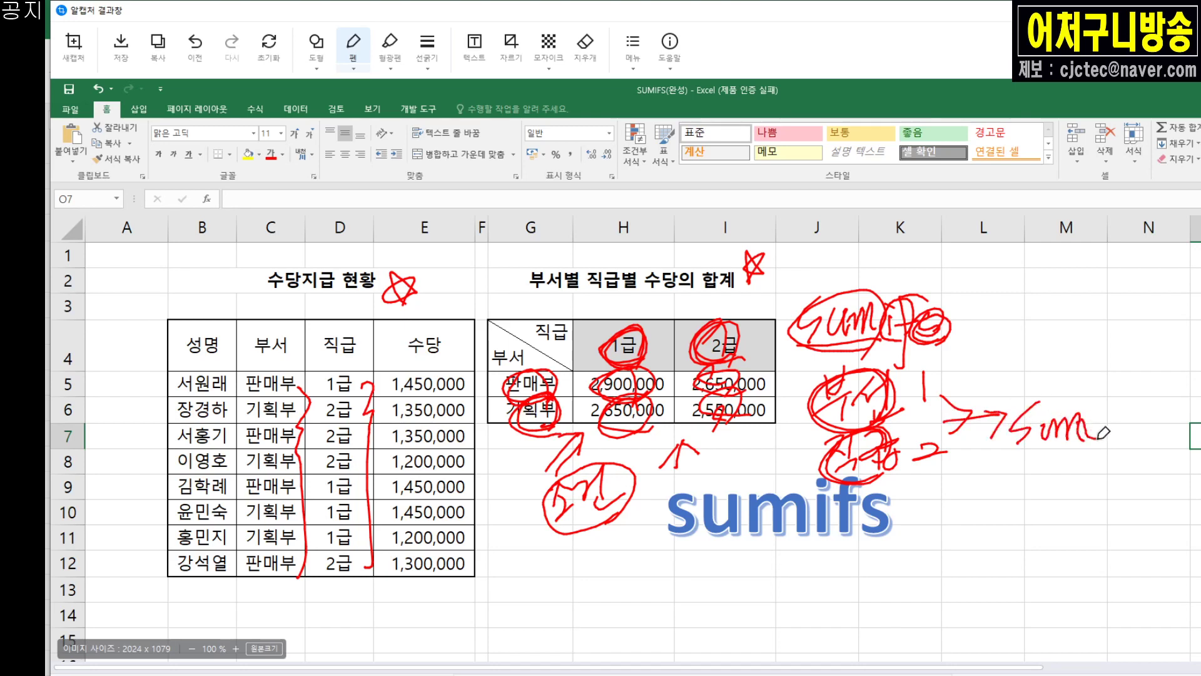
mouse_move(985, 454)
mouse_down()
mouse_move(1096, 432)
mouse_move(988, 401)
mouse_move(991, 451)
mouse_up()
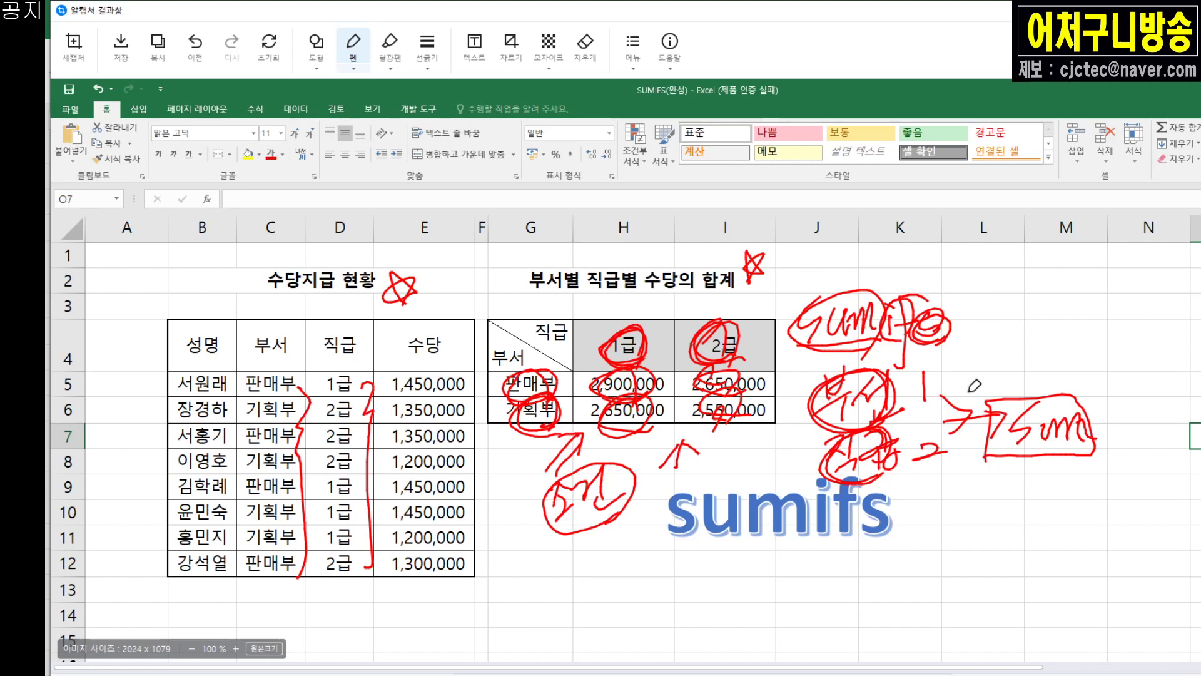
mouse_move(679, 552)
mouse_down()
mouse_move(882, 541)
mouse_move(915, 555)
mouse_move(974, 542)
mouse_move(995, 552)
mouse_up()
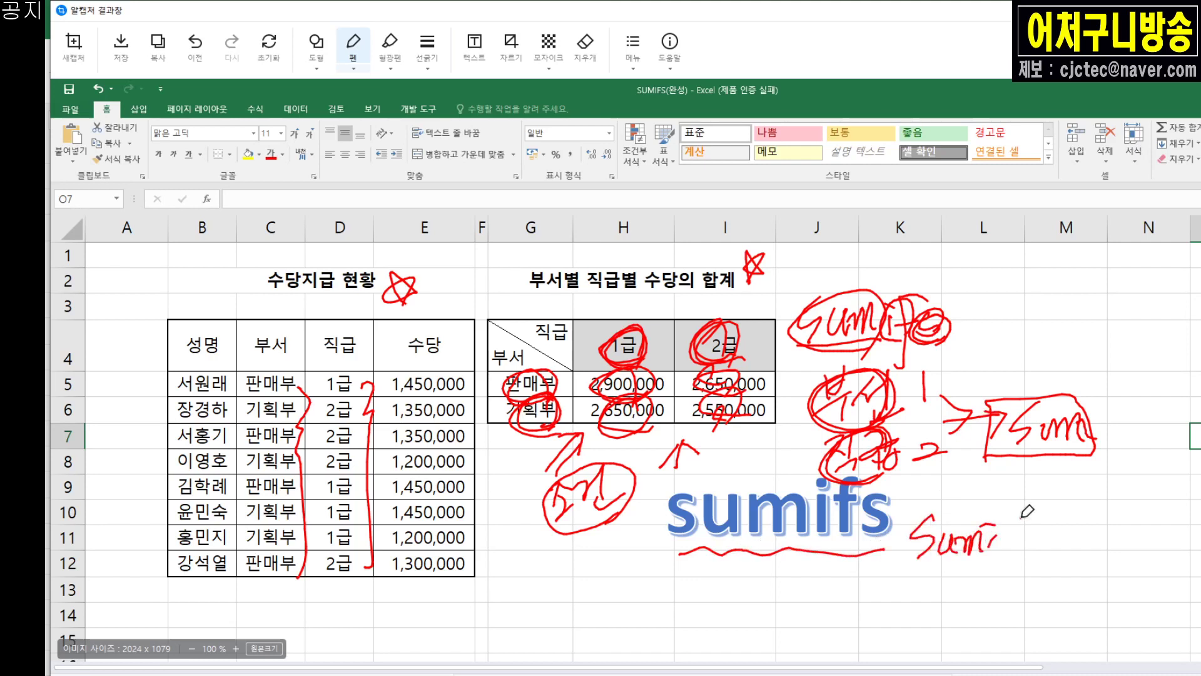
mouse_move(1021, 513)
mouse_down()
mouse_move(998, 583)
mouse_move(1021, 548)
mouse_up()
Step: Circle the handwritten Sumif, then close the annotated 알캡처 capture with Esc
mouse_move(914, 571)
mouse_down()
mouse_move(1009, 566)
mouse_move(927, 583)
mouse_move(1008, 501)
mouse_move(932, 593)
mouse_up()
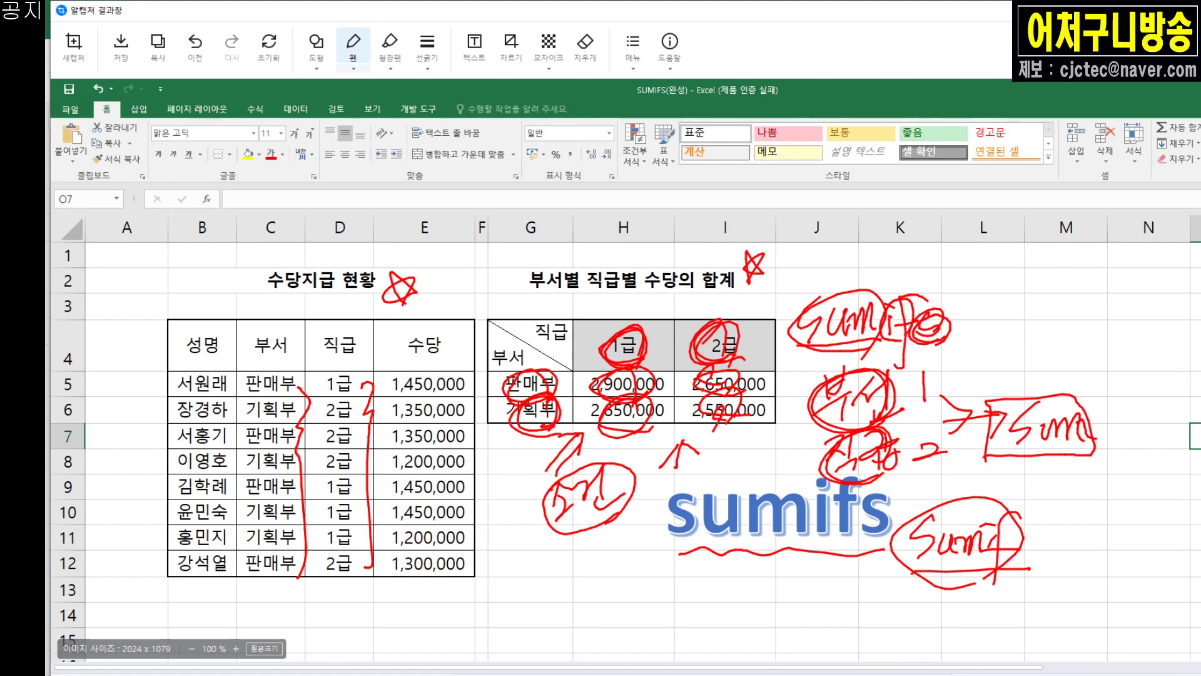
key(Escape)
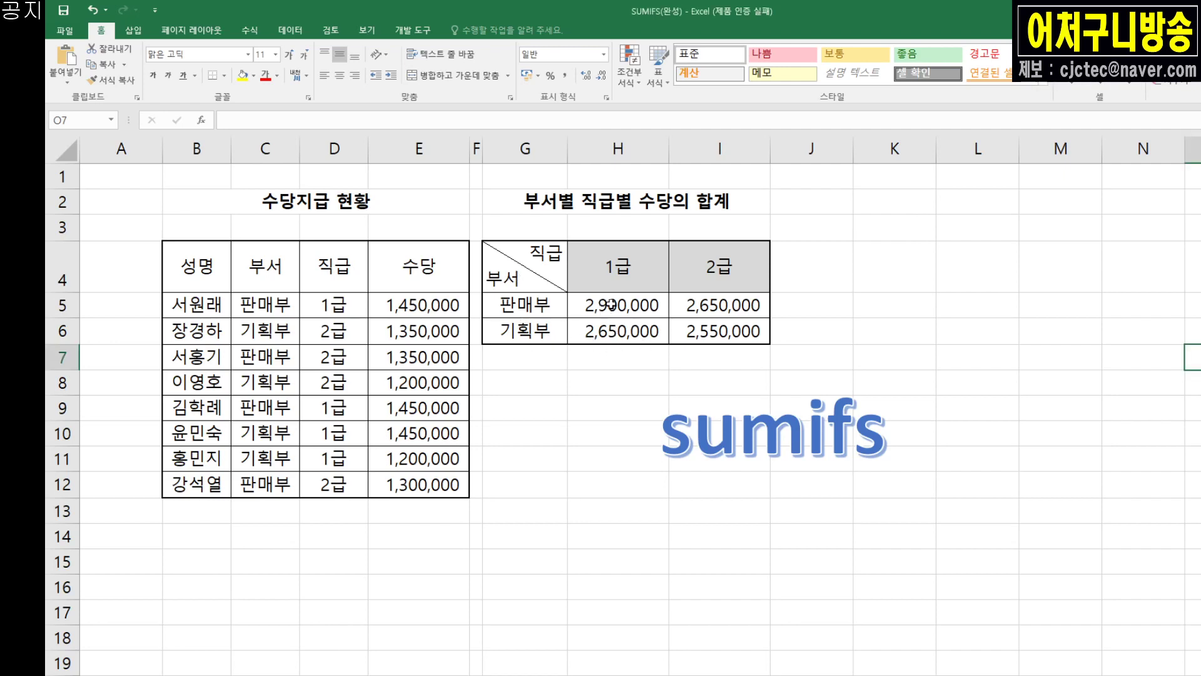
click(612, 304)
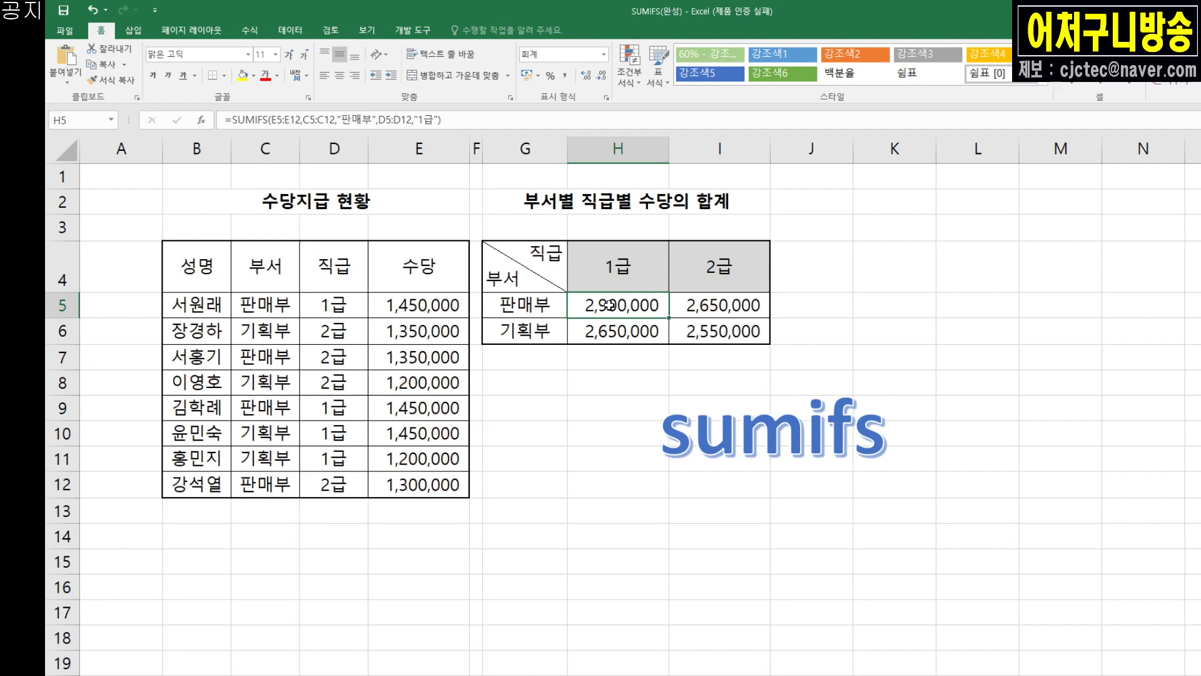
click(581, 357)
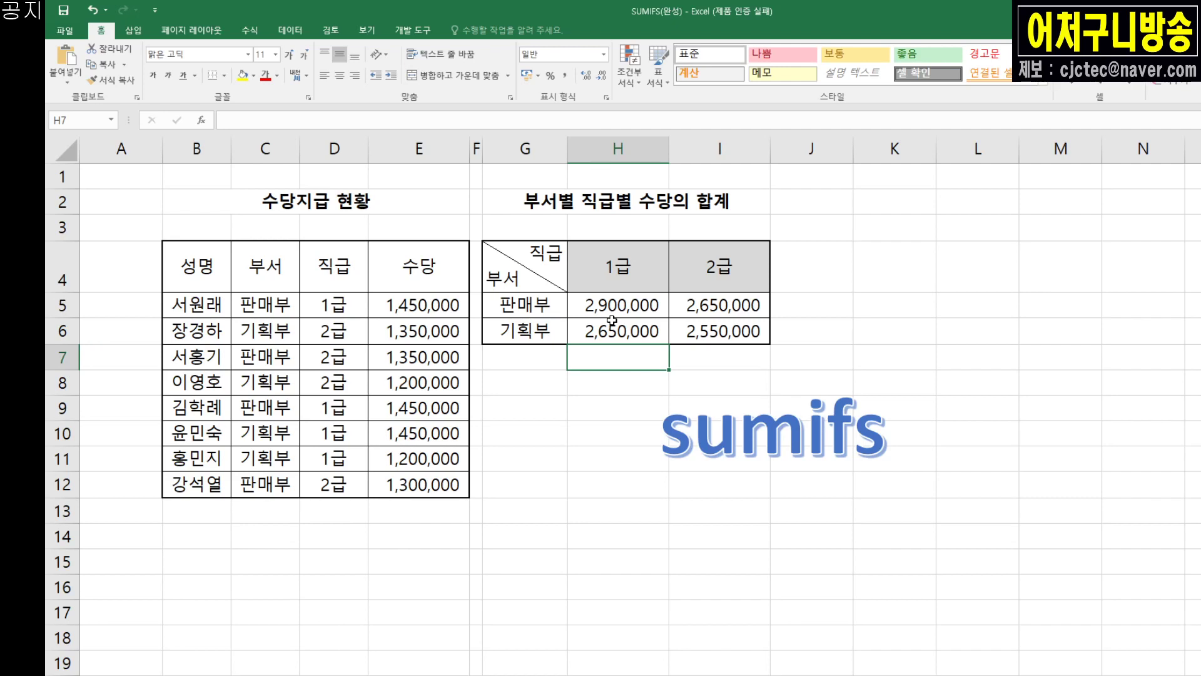
Step: Start =SUMIFS( in H7 and select E5:E12 as the sum range
text(=)
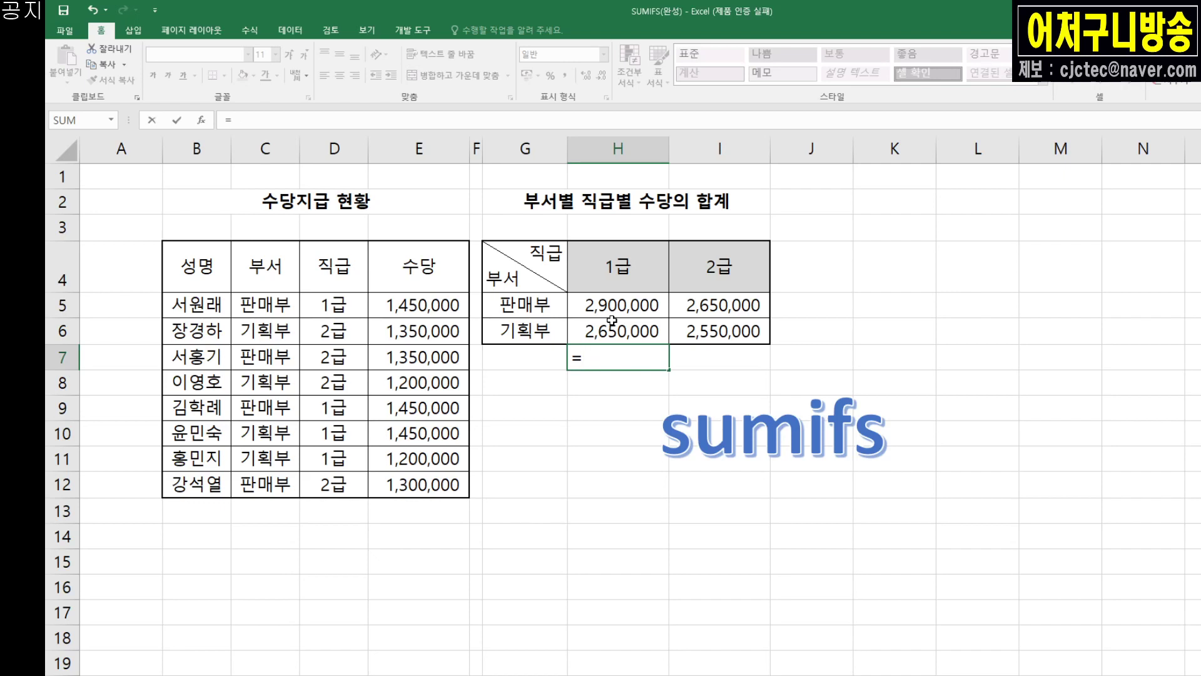
text(sum)
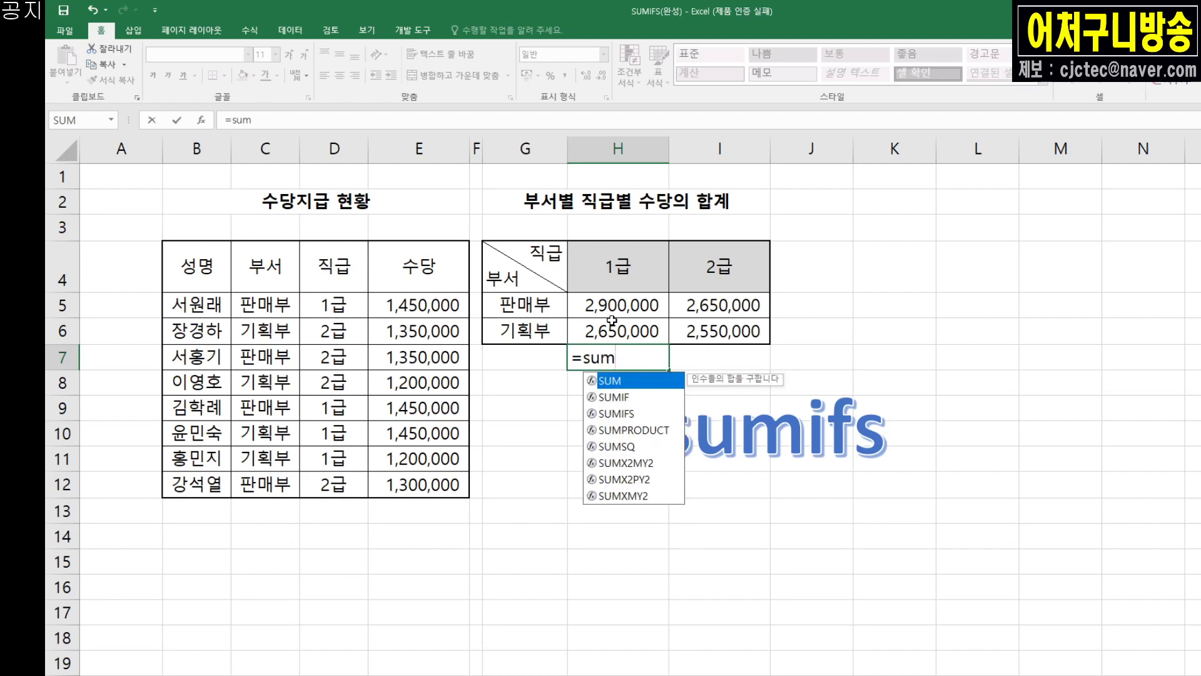
text(if)
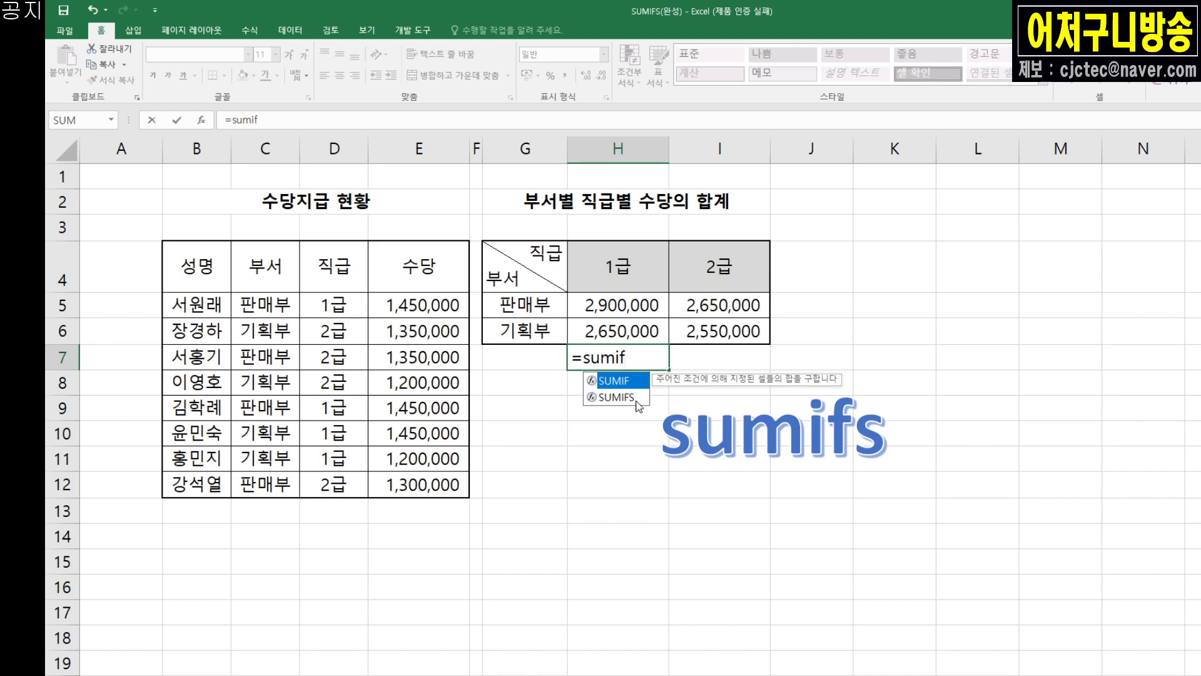
double_click(634, 396)
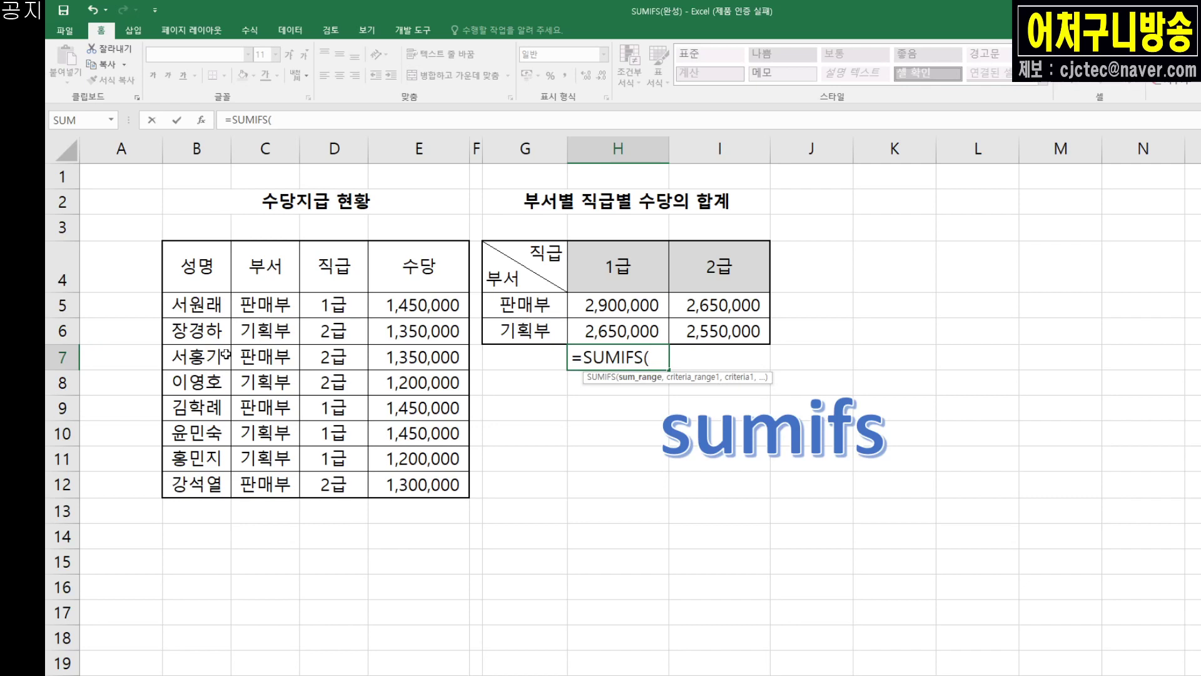
drag(430, 306, 410, 485)
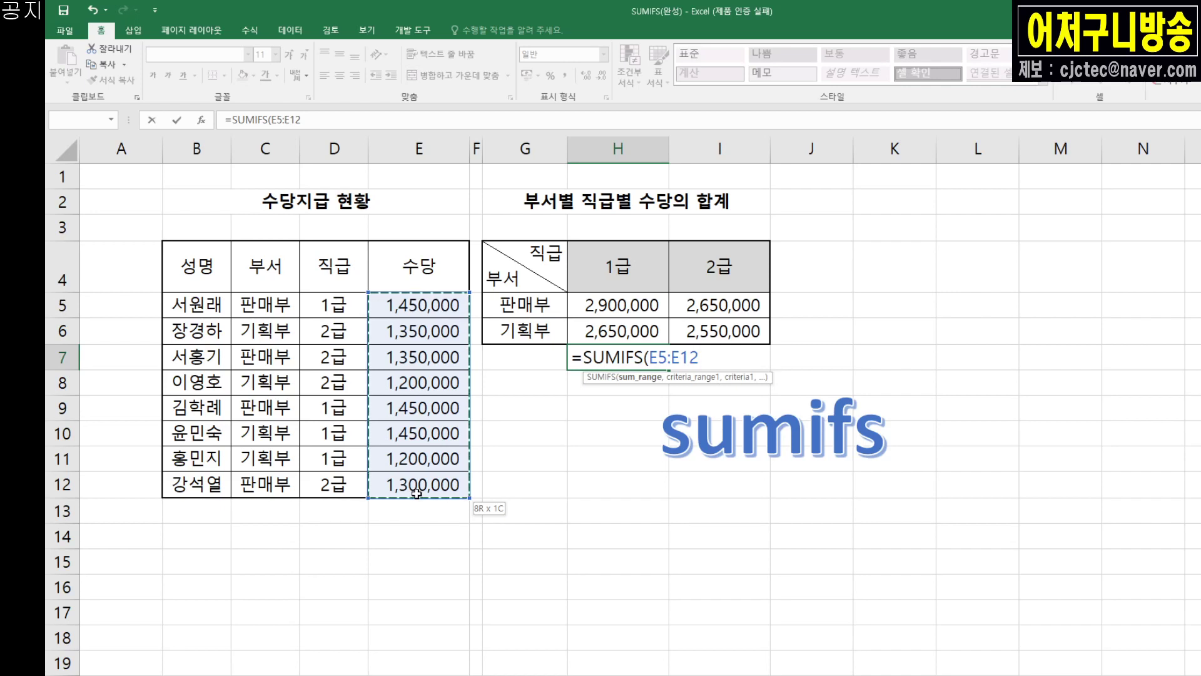
Step: Add C5:C12 as the first criteria range with 판매부 as its criterion in the H7 formula
text(,)
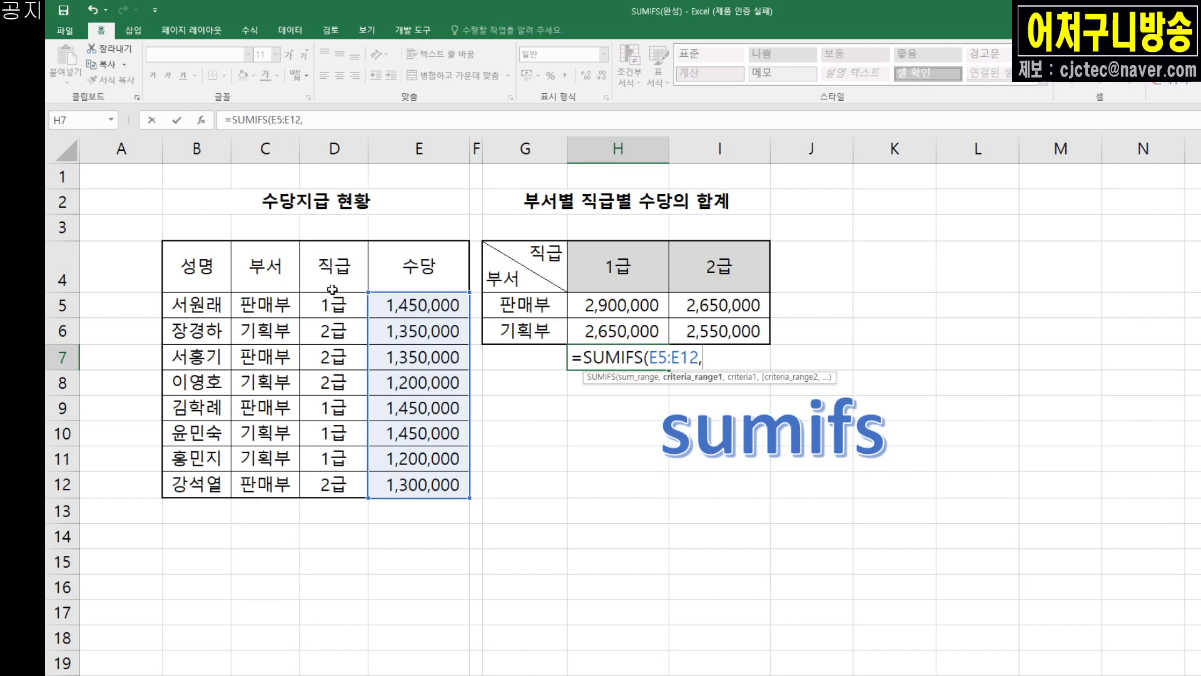
click(263, 307)
drag(263, 307, 259, 485)
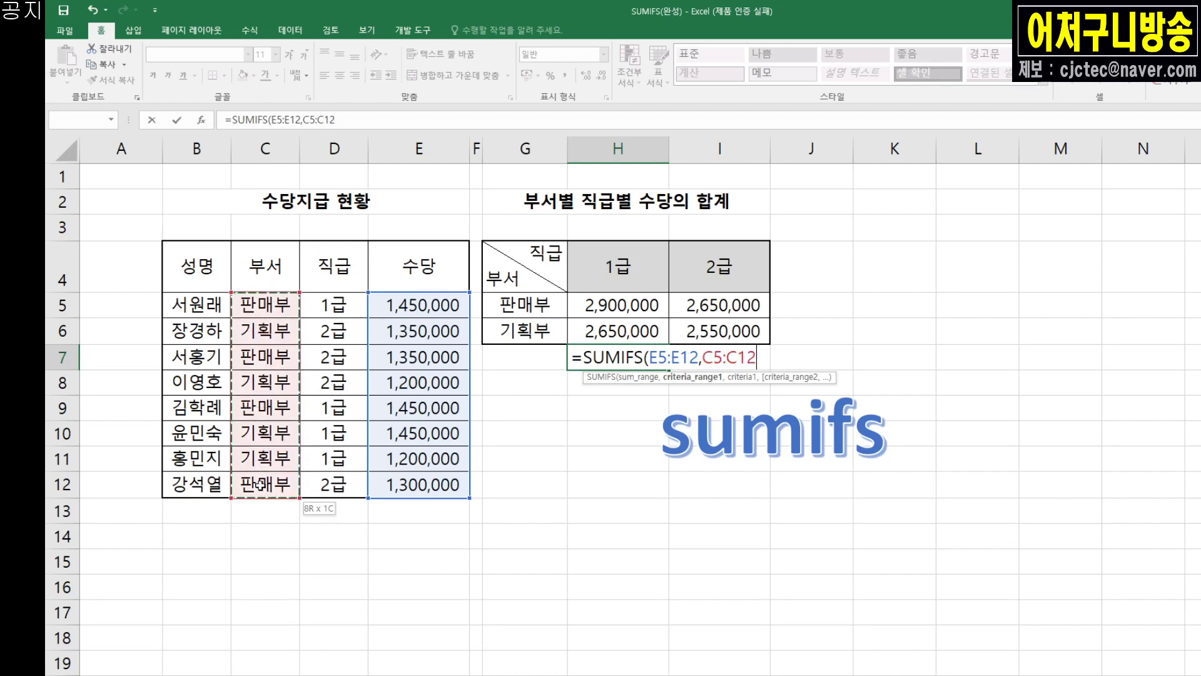
text(,)
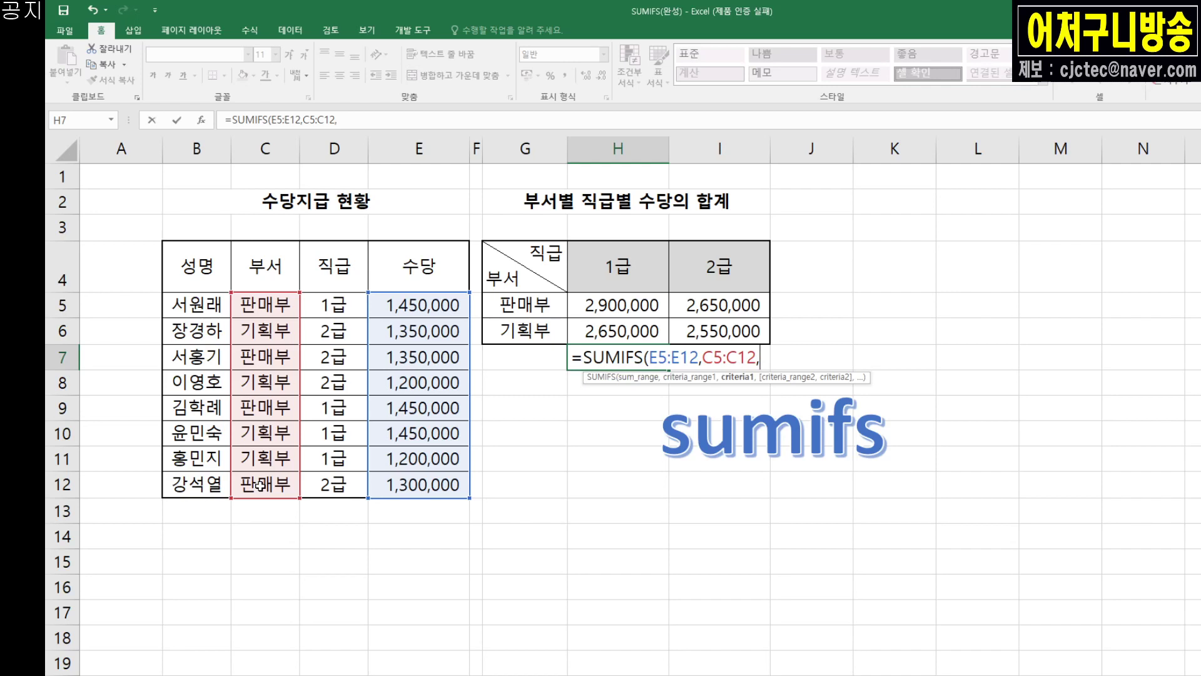
text(ㅍ판)
text(매)
text(부)
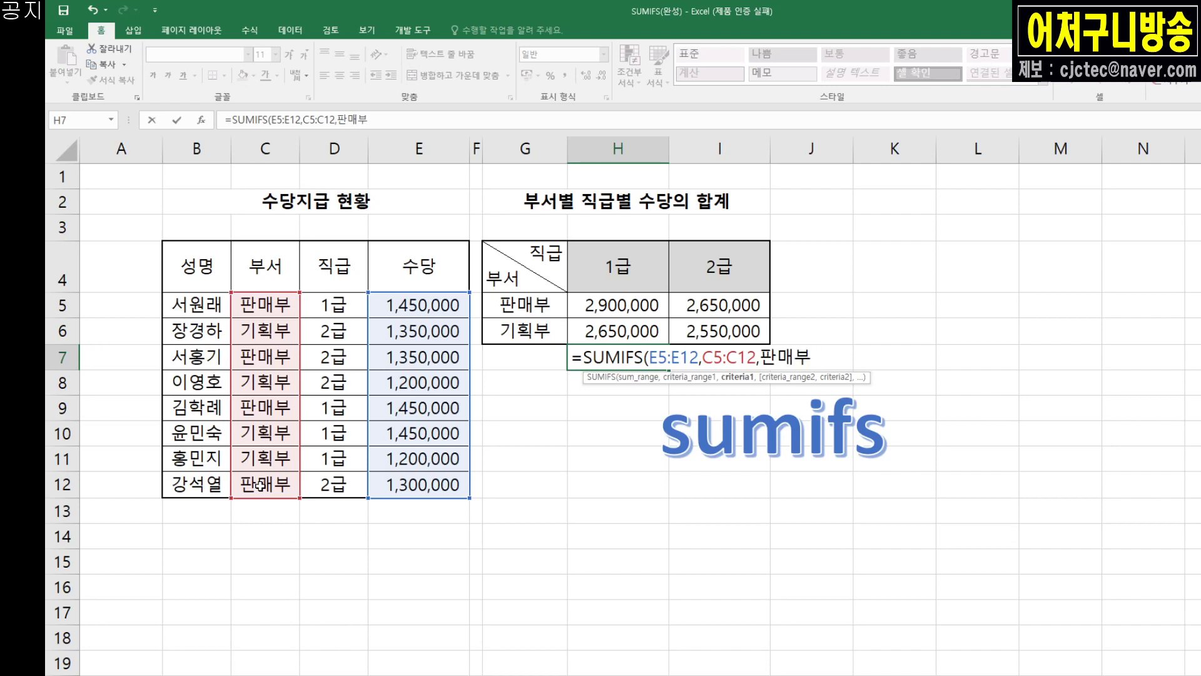
text(,)
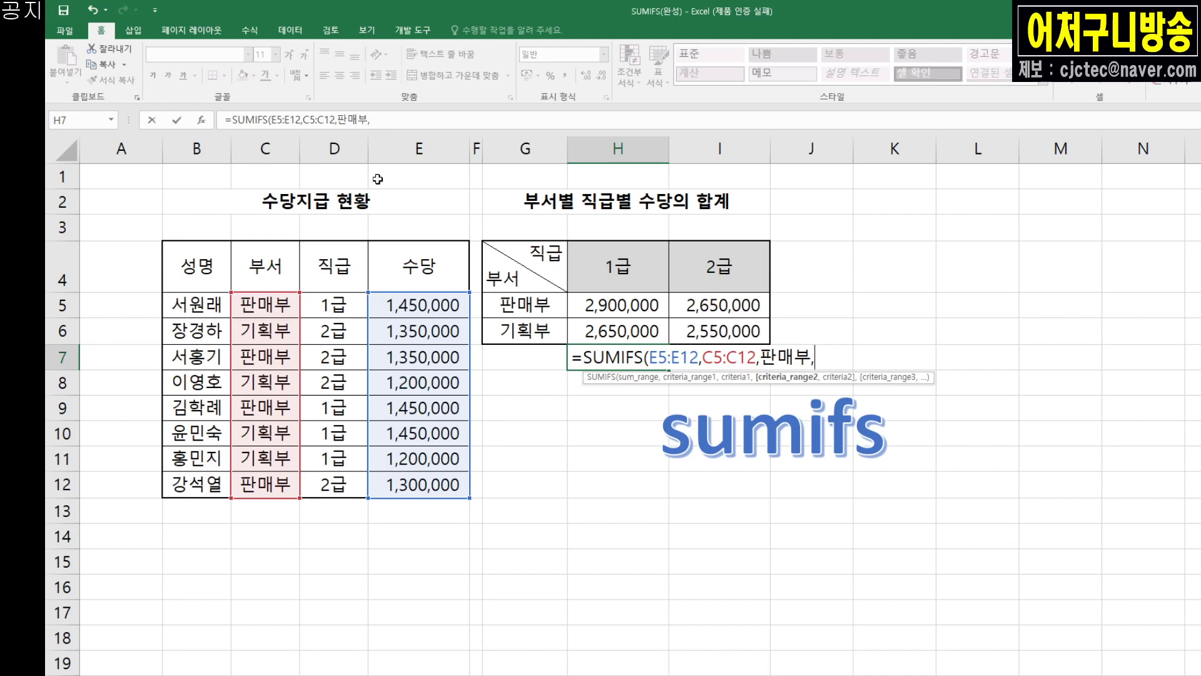
Step: Add D5:D12 with criterion 1급 and close the H7 formula, which Excel rejects with an error
click(323, 299)
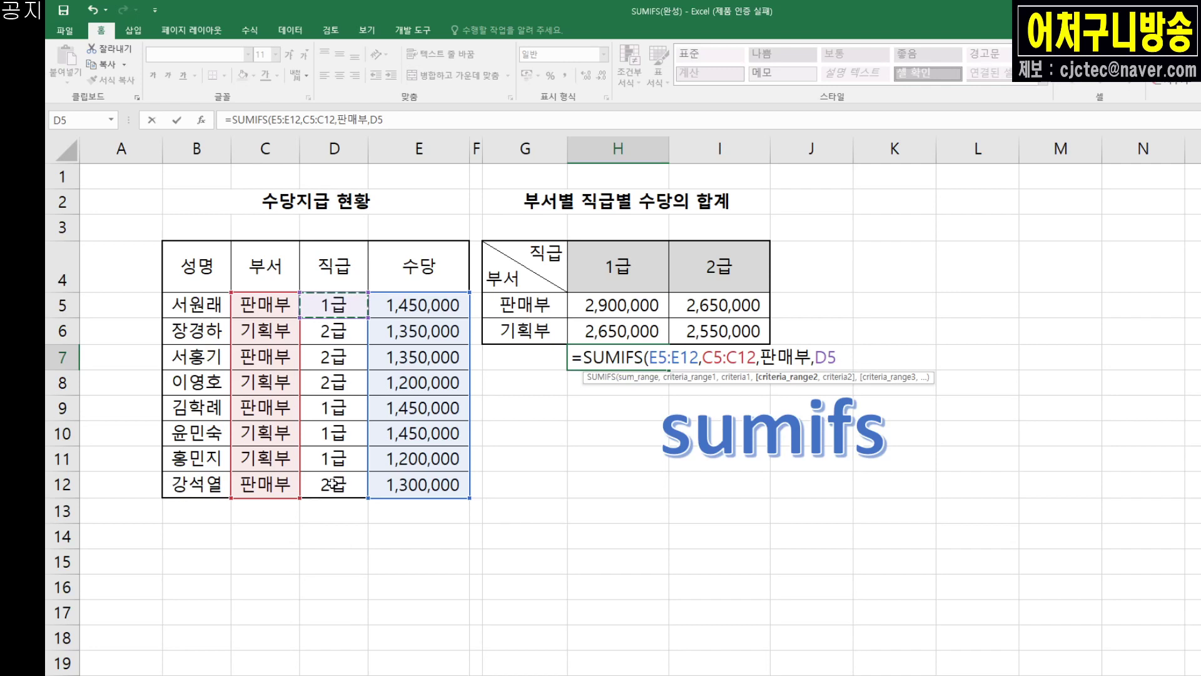
drag(323, 298, 335, 483)
text(,)
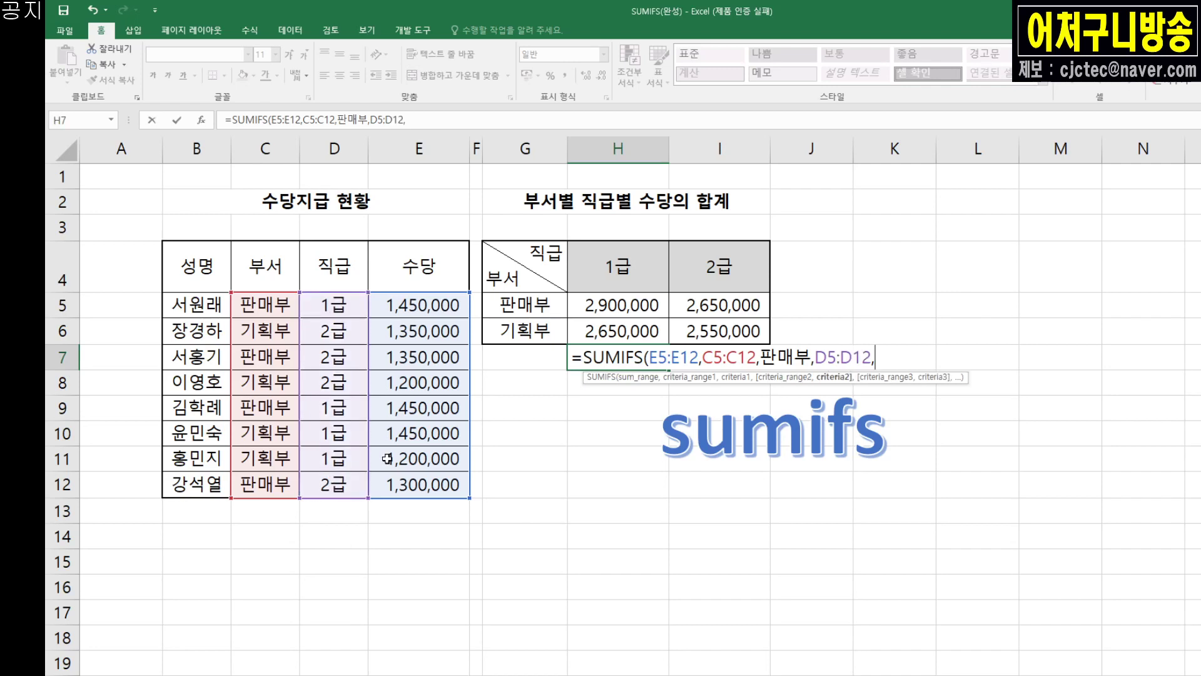
text(1)
text(급)
text())
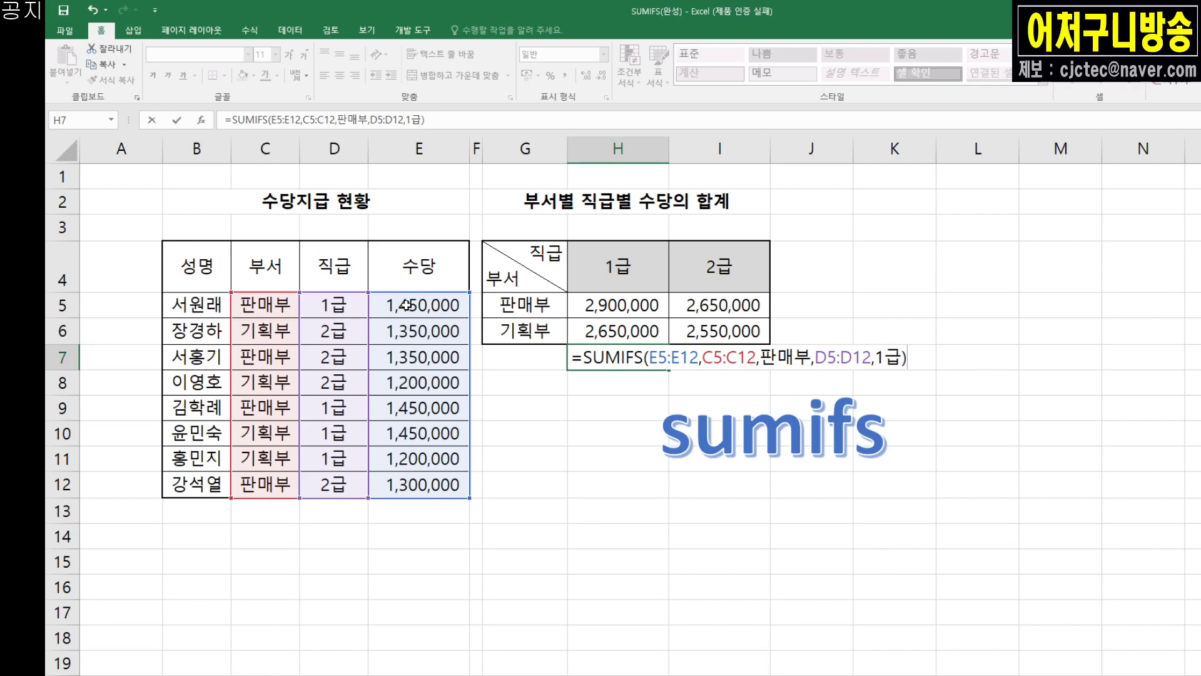
key(Return)
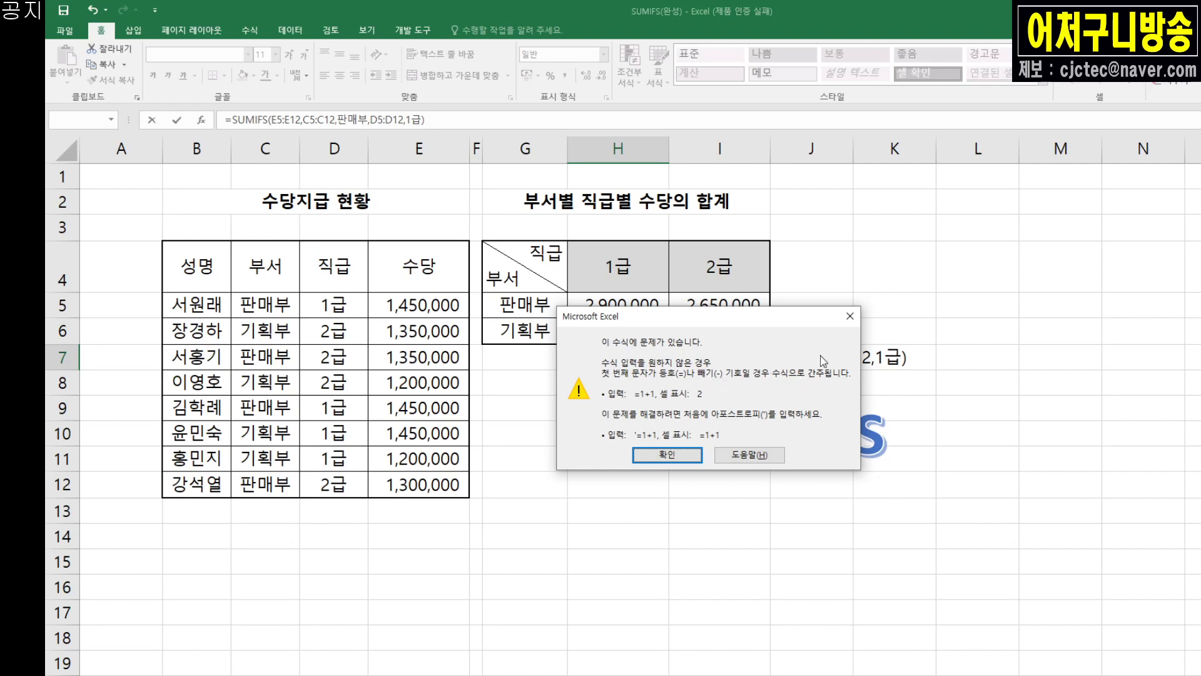
Step: Dismiss the formula error and wrap 판매부 in double quotes in the H7 formula
click(850, 316)
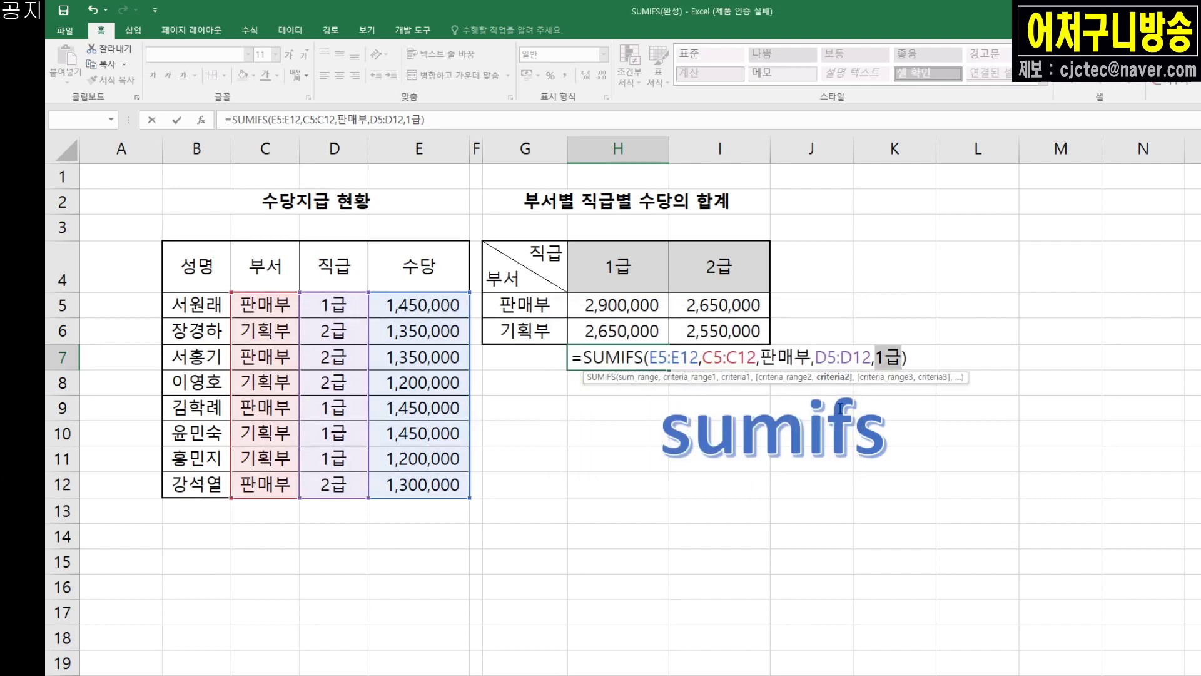
click(864, 358)
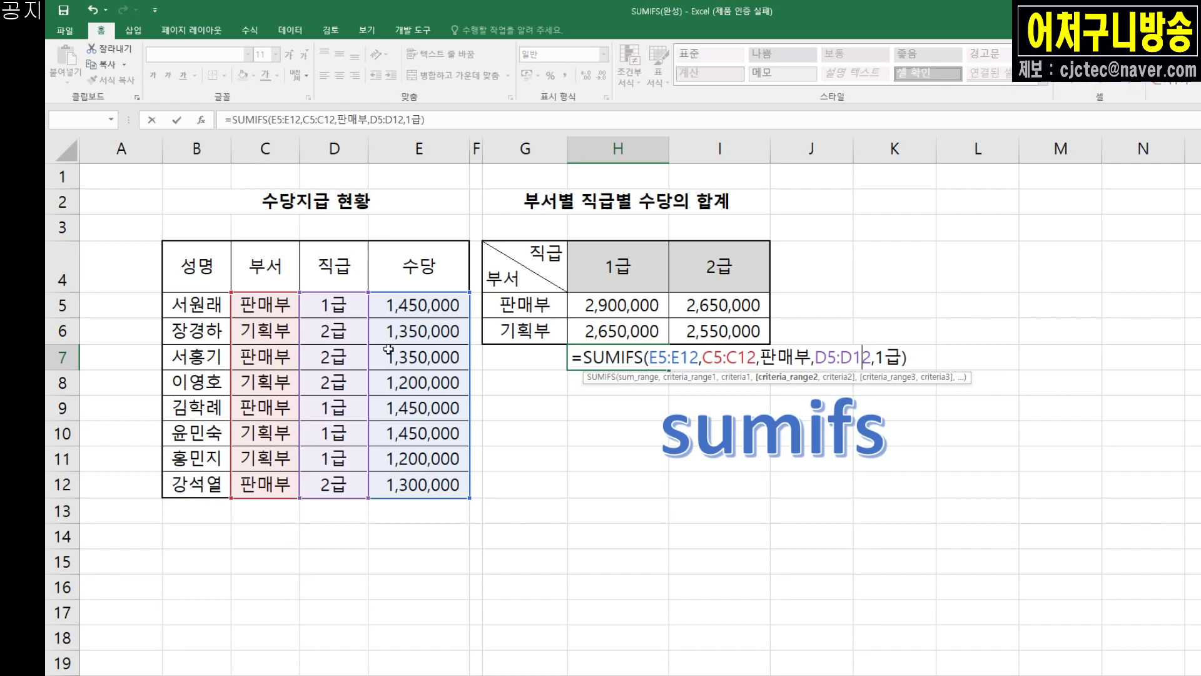
key(Return)
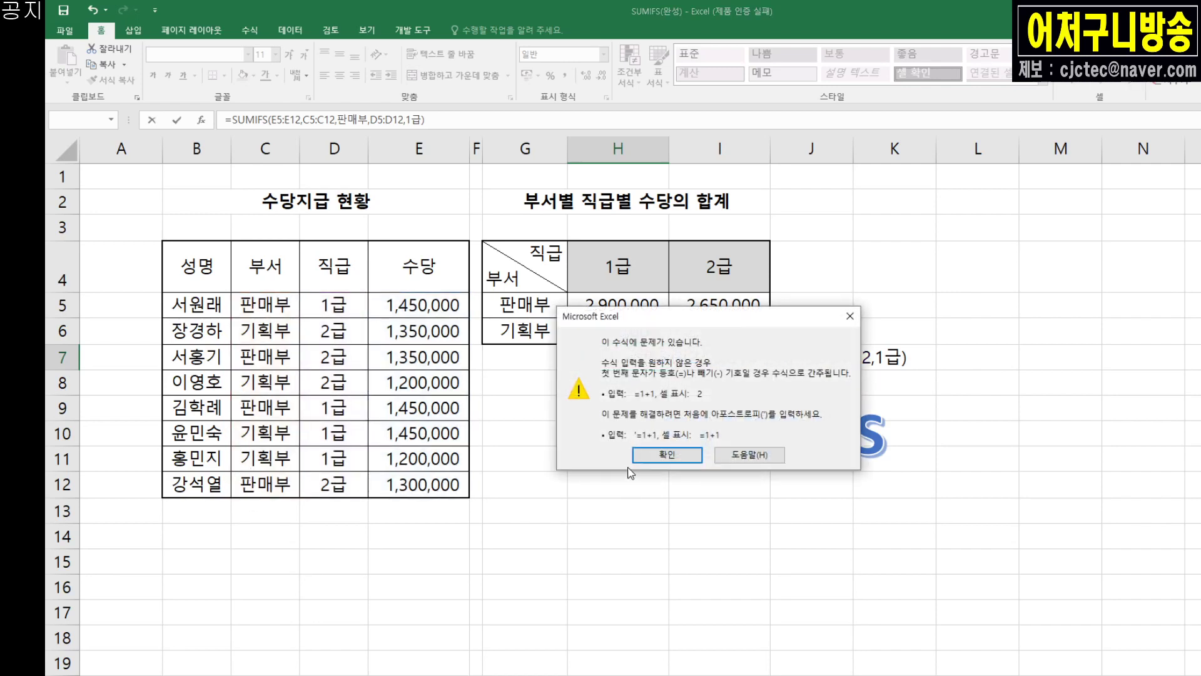
click(850, 316)
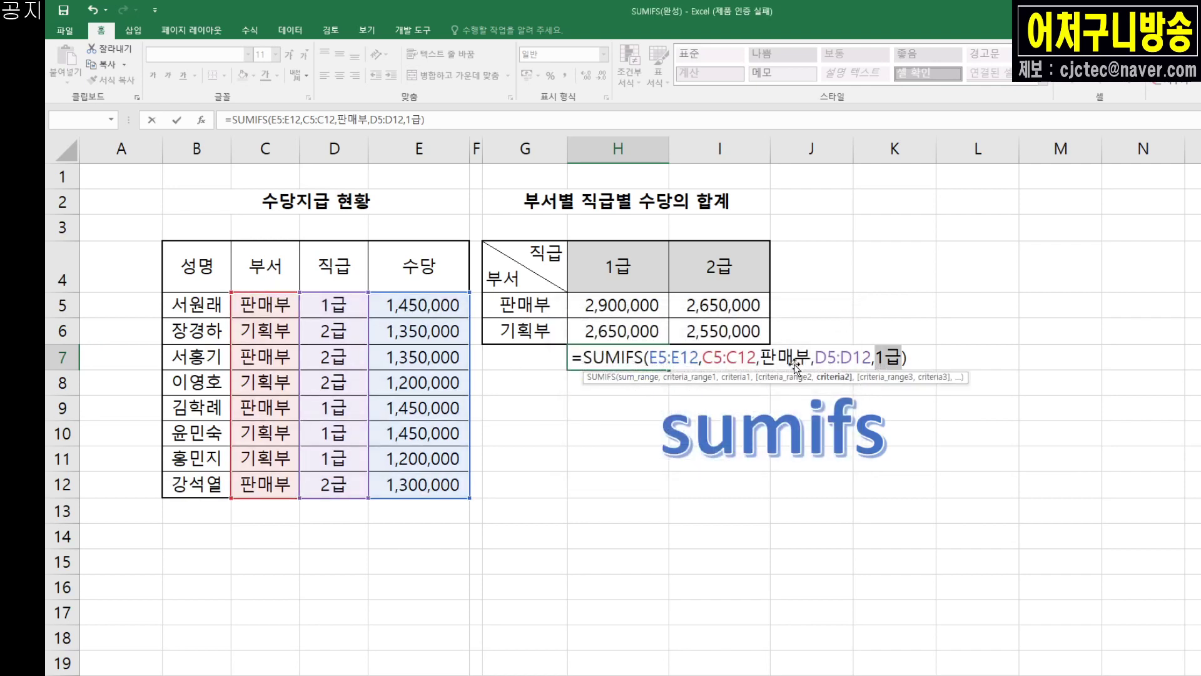
click(761, 358)
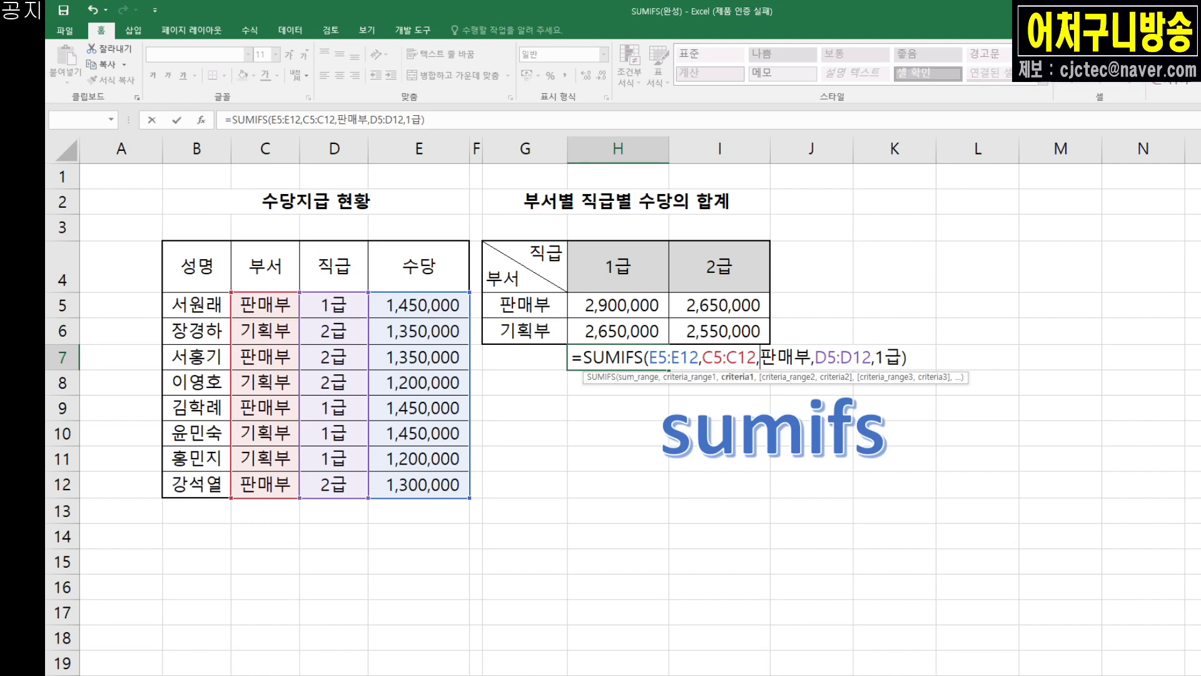
text(")
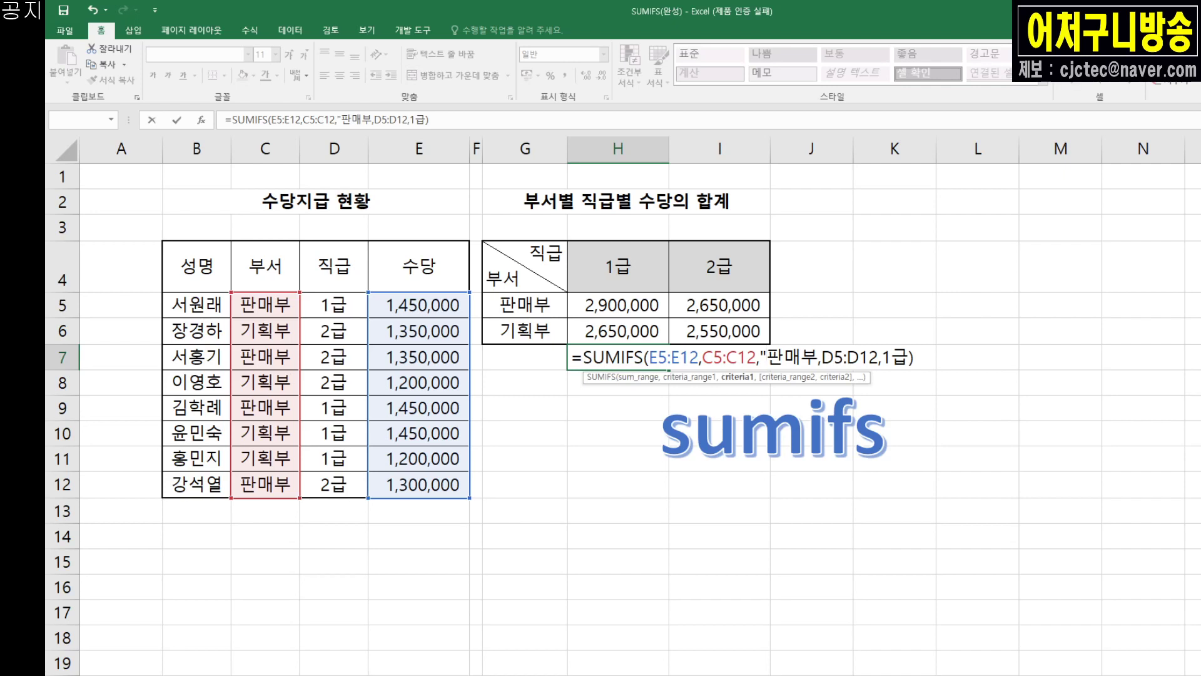
key(Right)
key(Right)
key(Right)
text(")
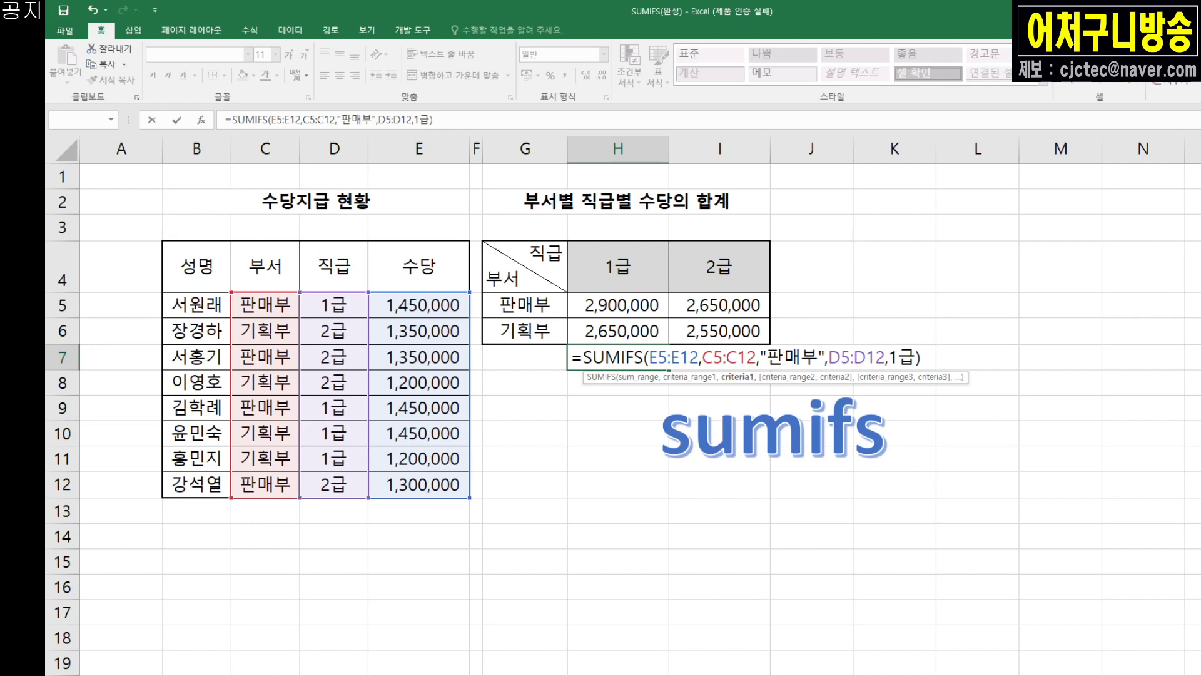
key(Return)
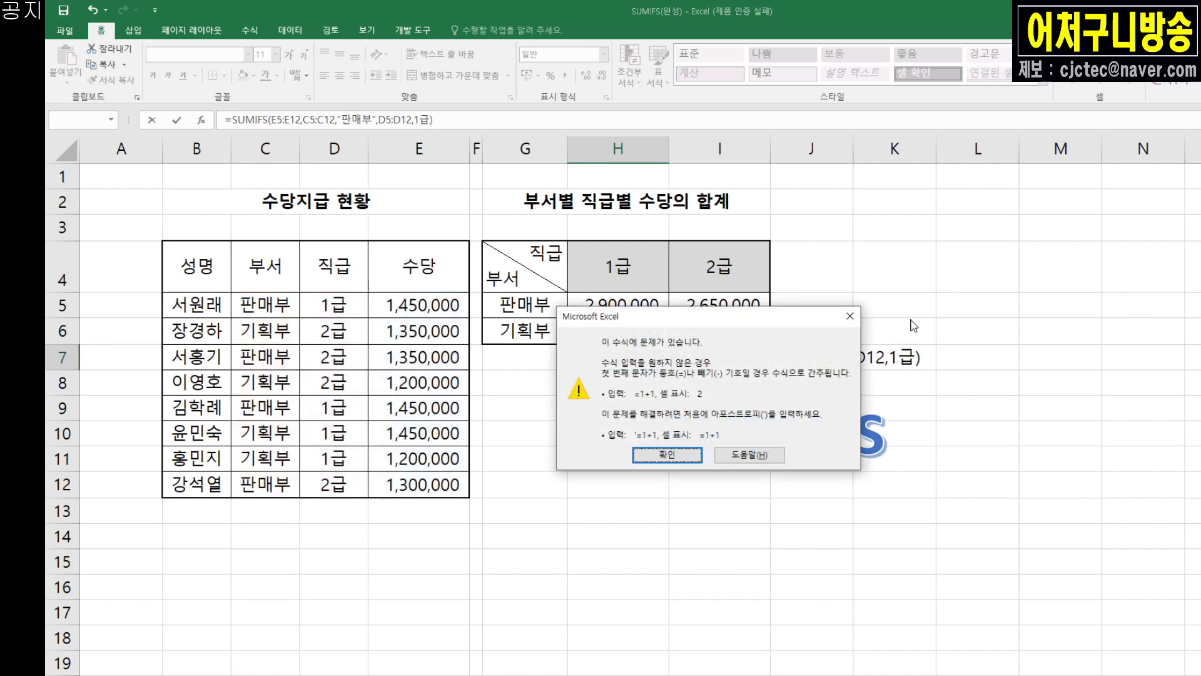
Step: Wrap 1급 in double quotes so H7 accepts the formula and shows 2900000
click(849, 316)
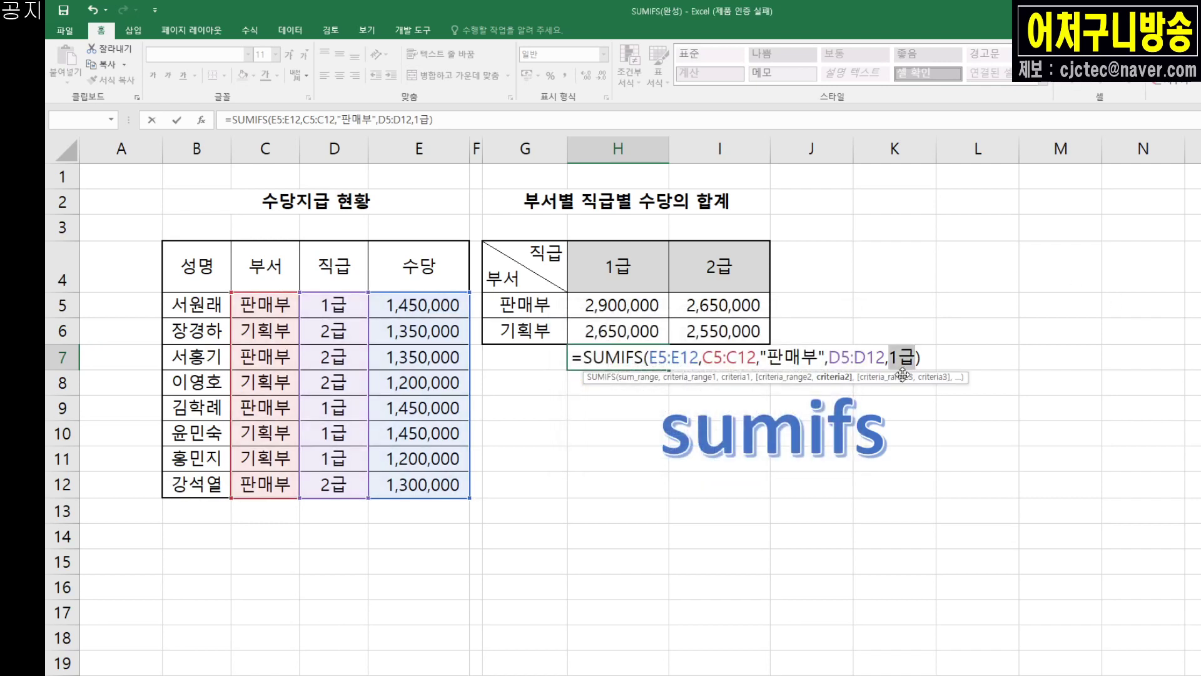
key(Right)
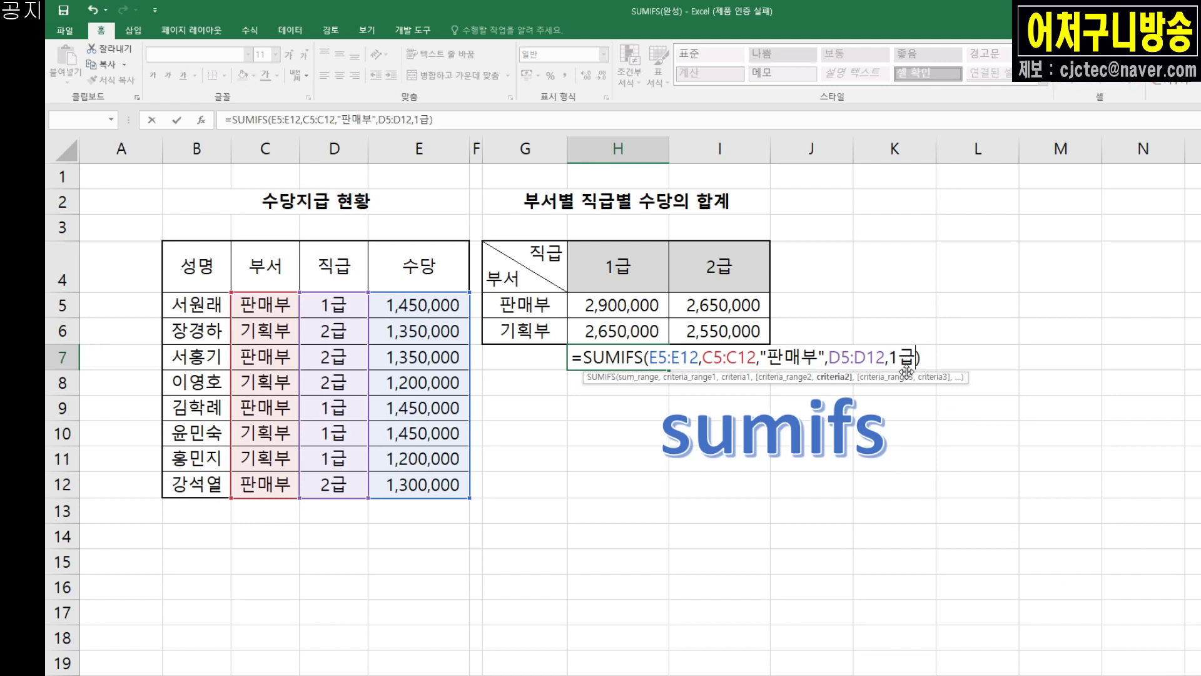
key(Left)
text(")
key(Right)
key(Right)
text(")
key(Return)
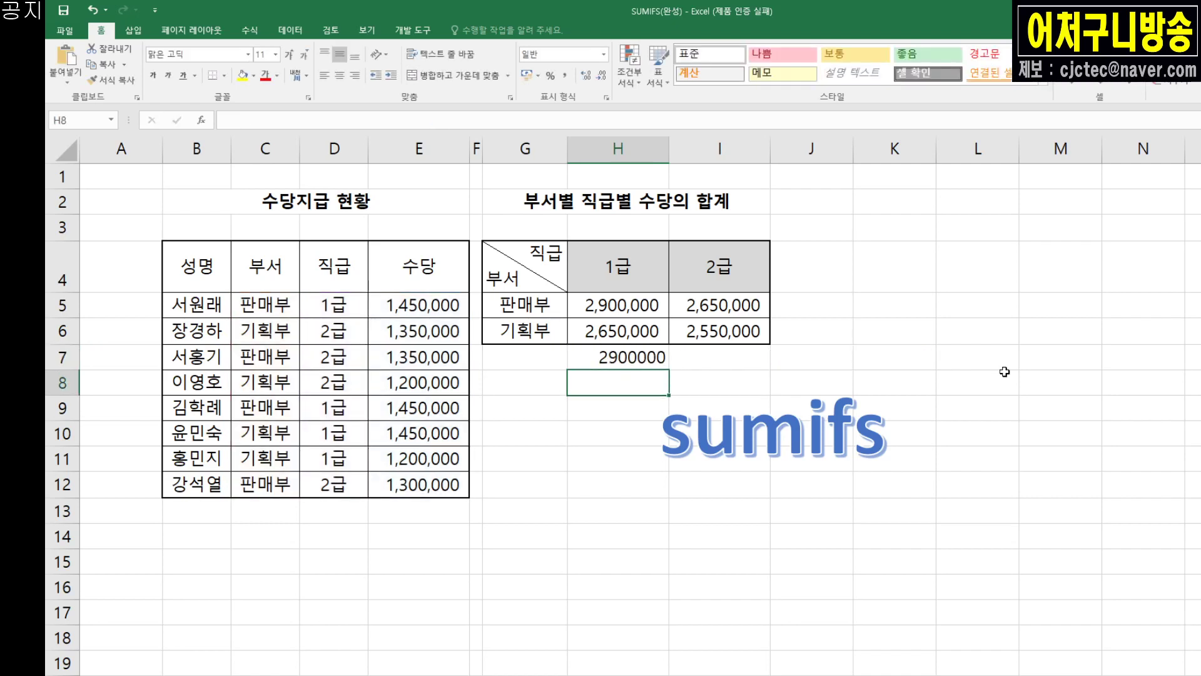
Step: Apply Comma Style to H7 so it displays 2,900,000
click(650, 355)
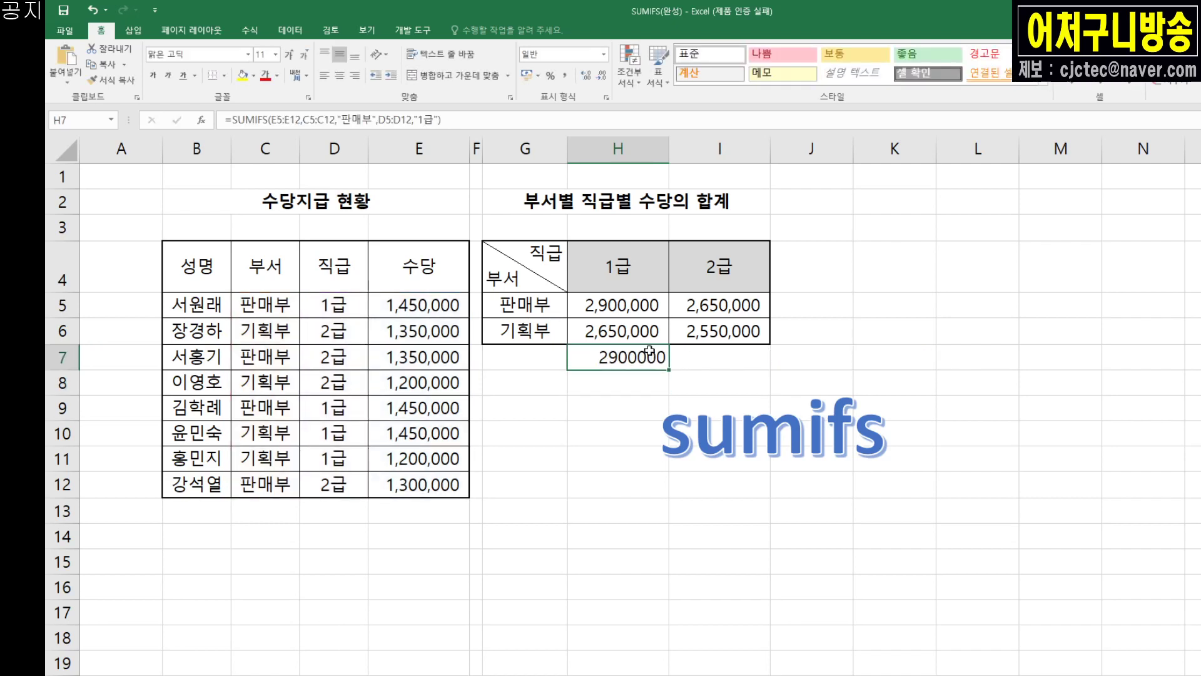
click(562, 76)
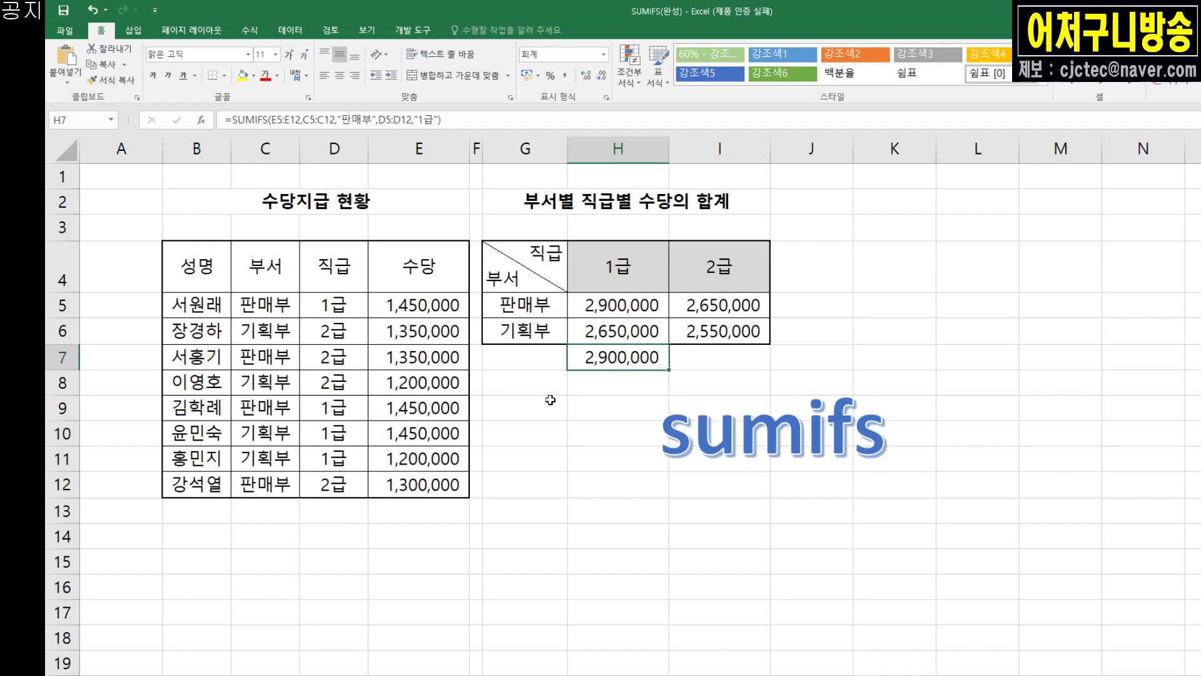
click(705, 359)
Step: Start =SUMIFS in I7 with sum range E5:E12 and grade criteria range D5:D12
text(=)
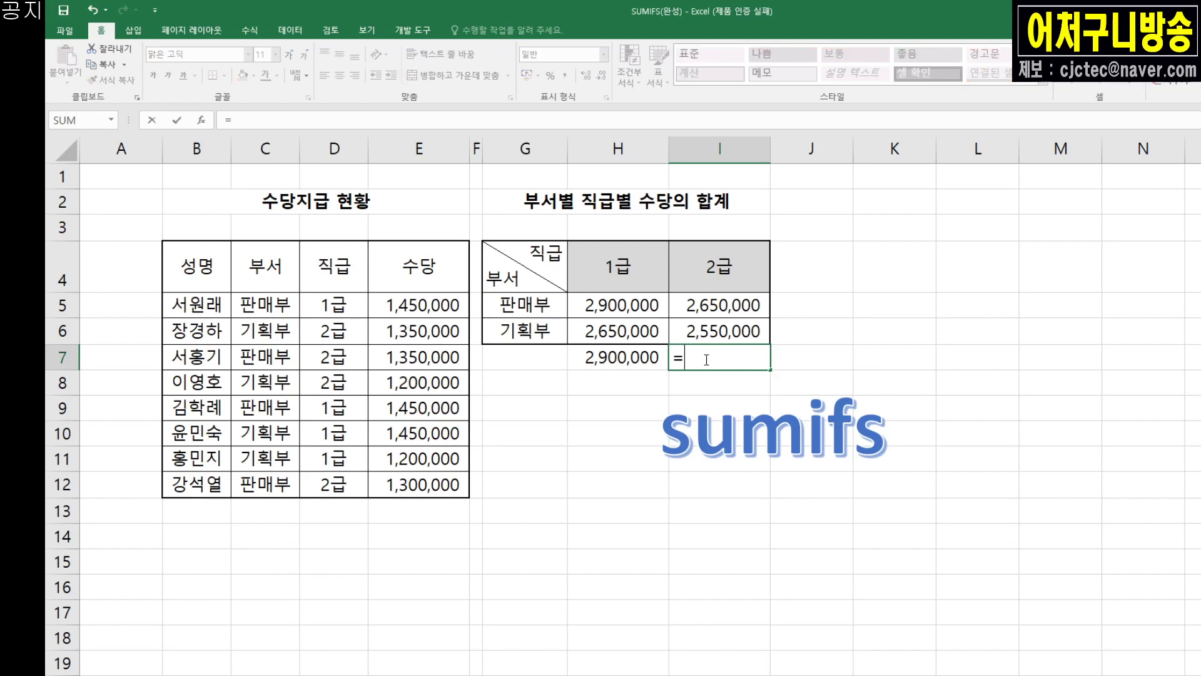
text(su)
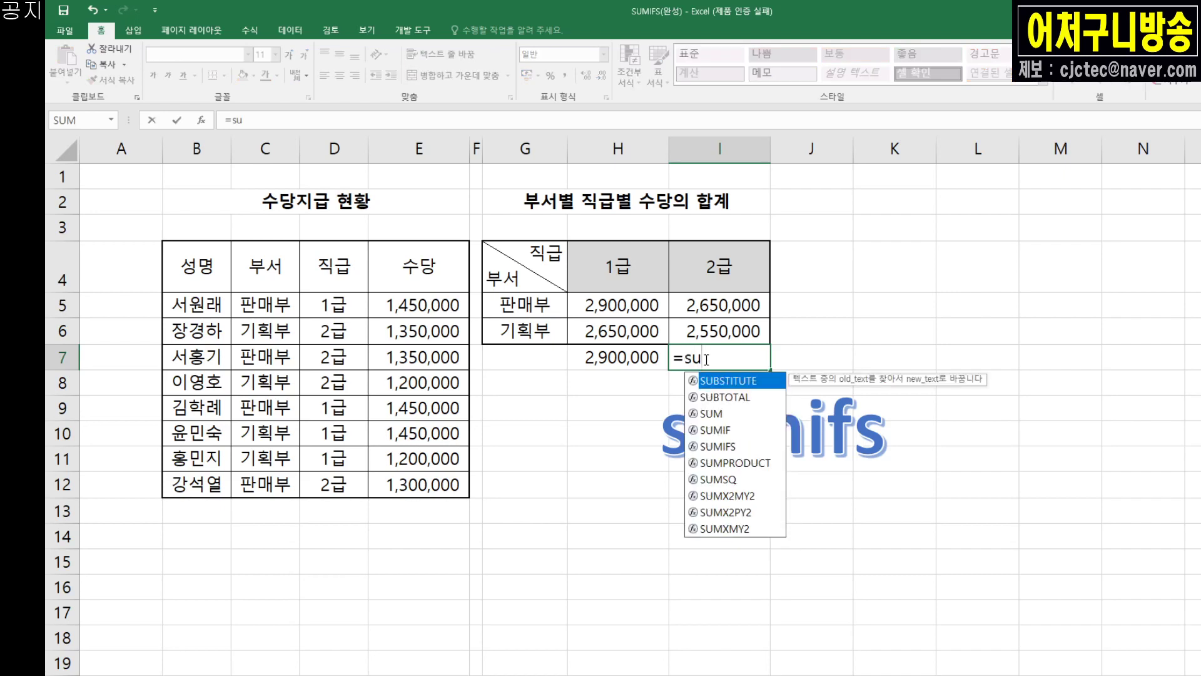
text(mifa)
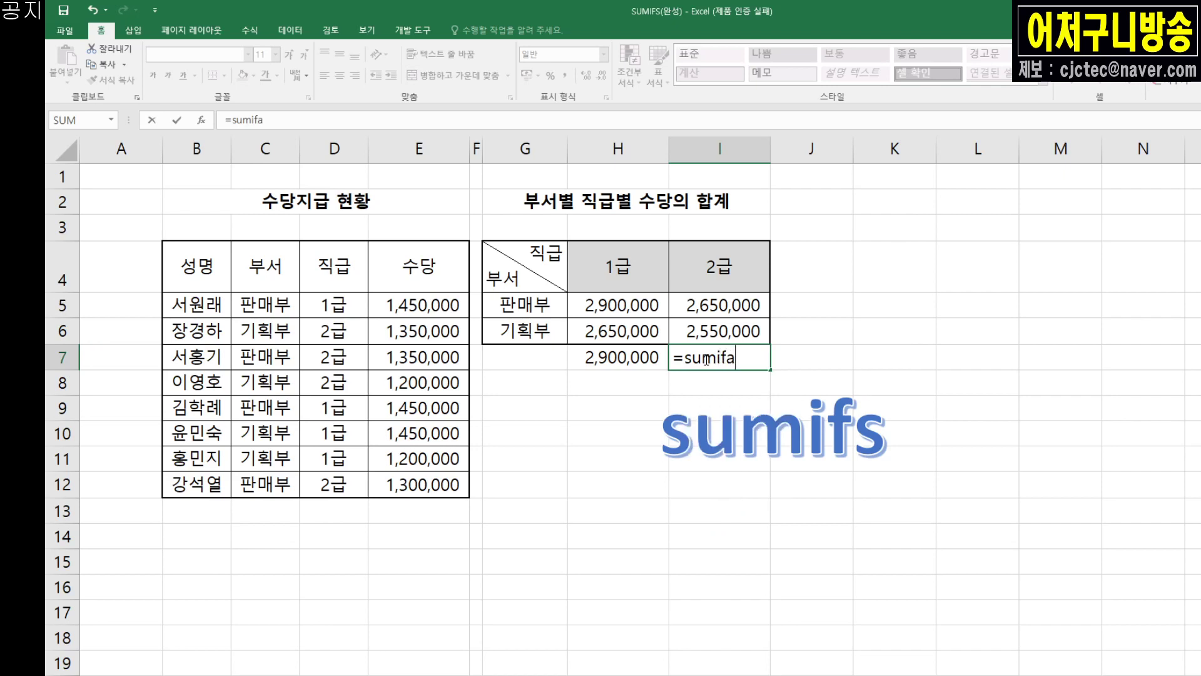
key(BackSpace)
text(s)
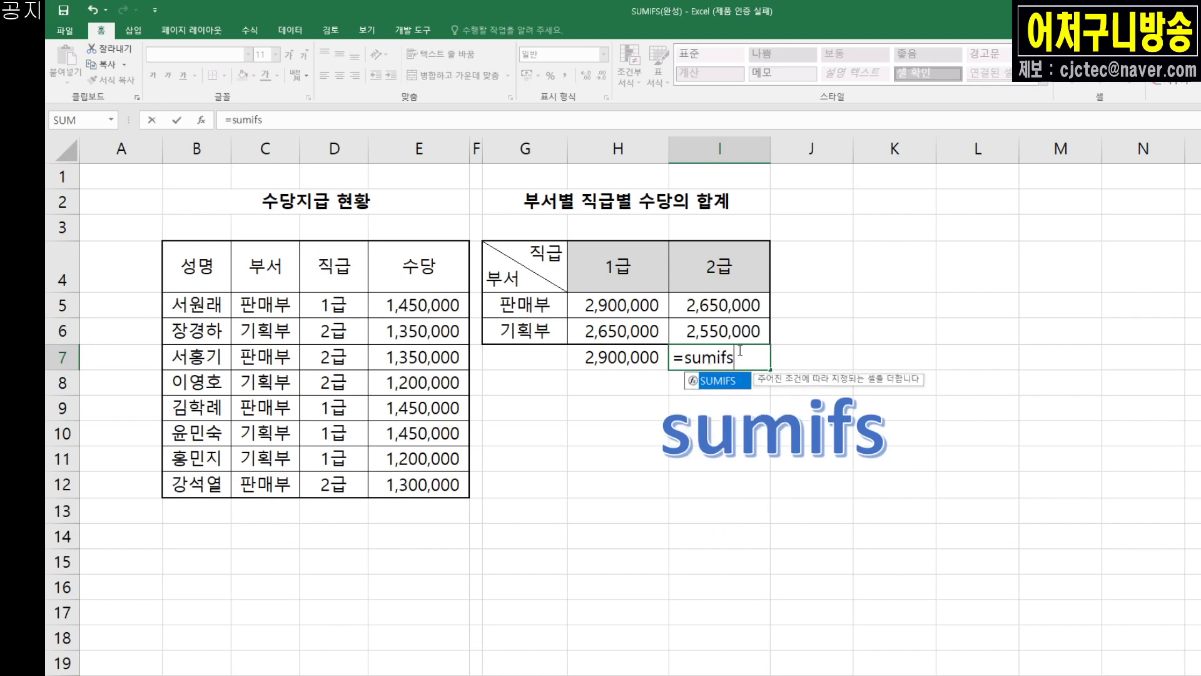
double_click(724, 390)
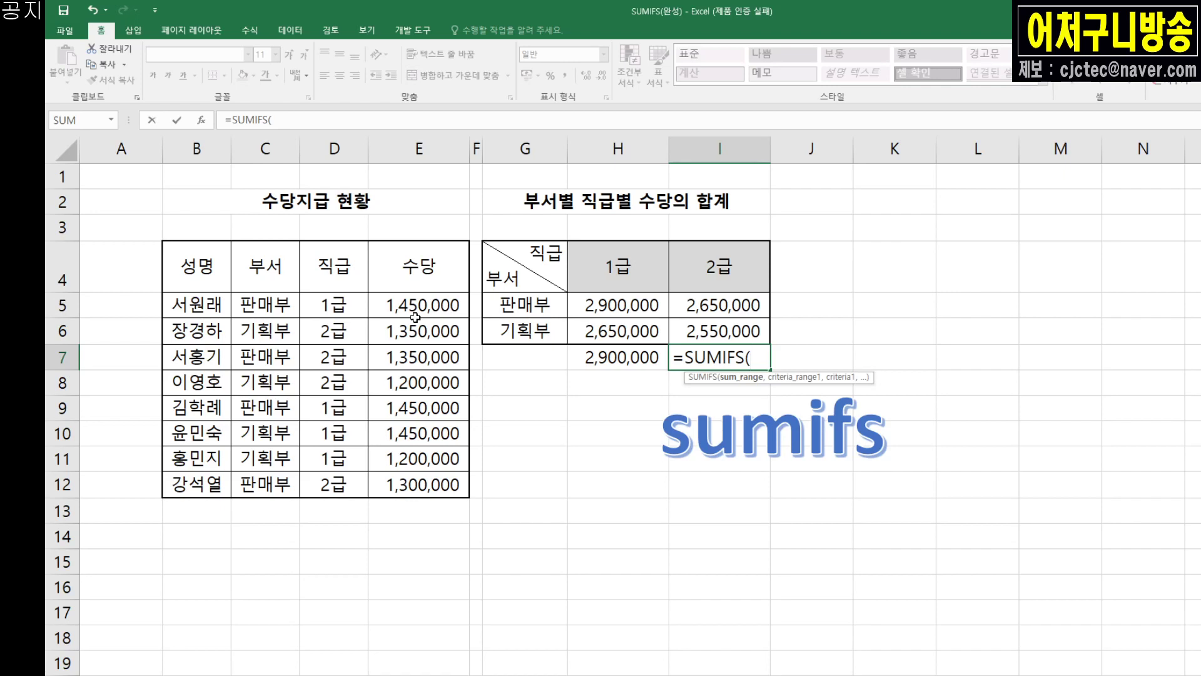
drag(401, 297, 375, 490)
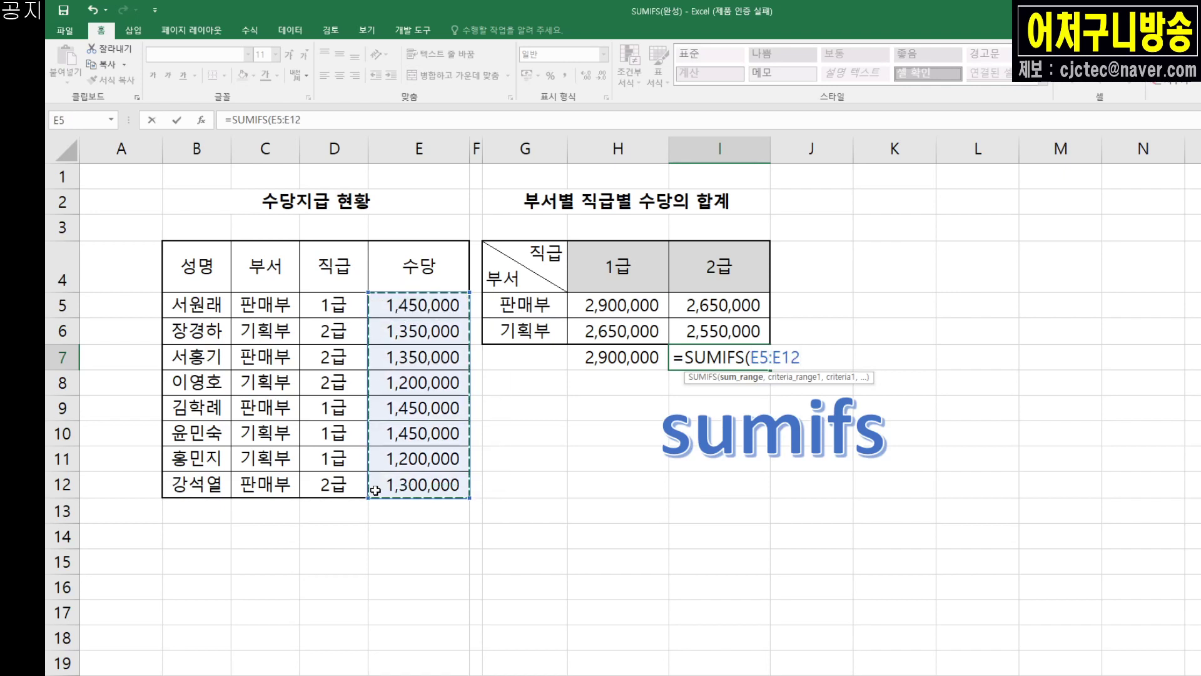
text(,)
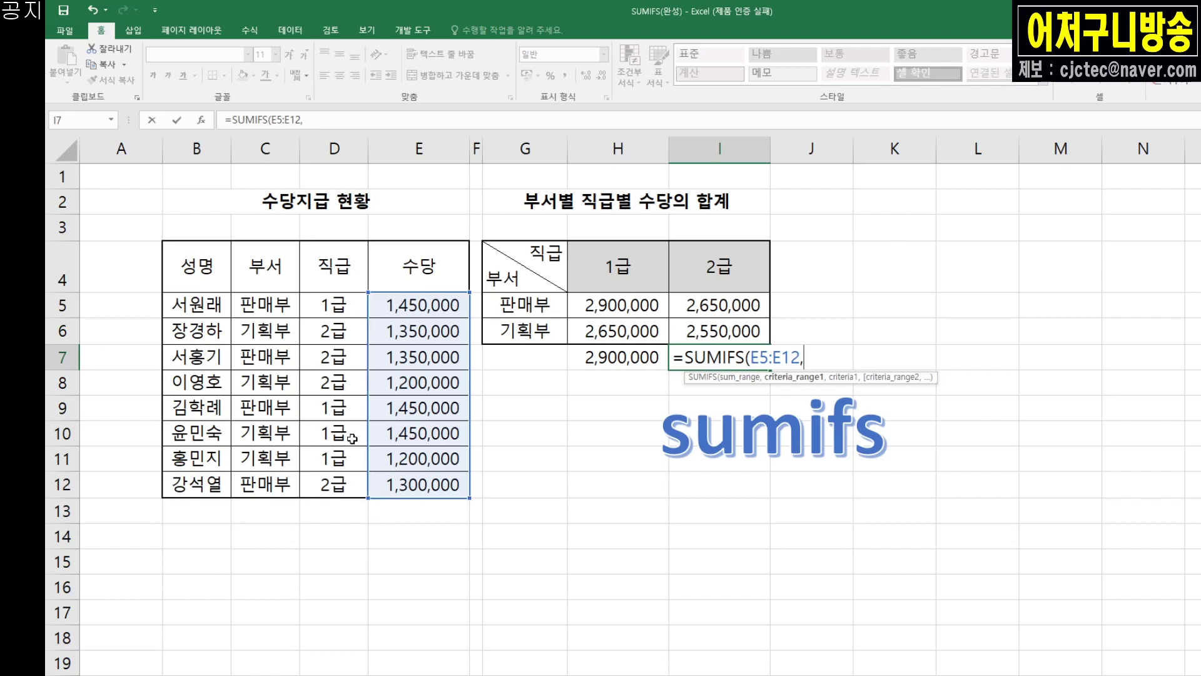
drag(341, 307, 330, 474)
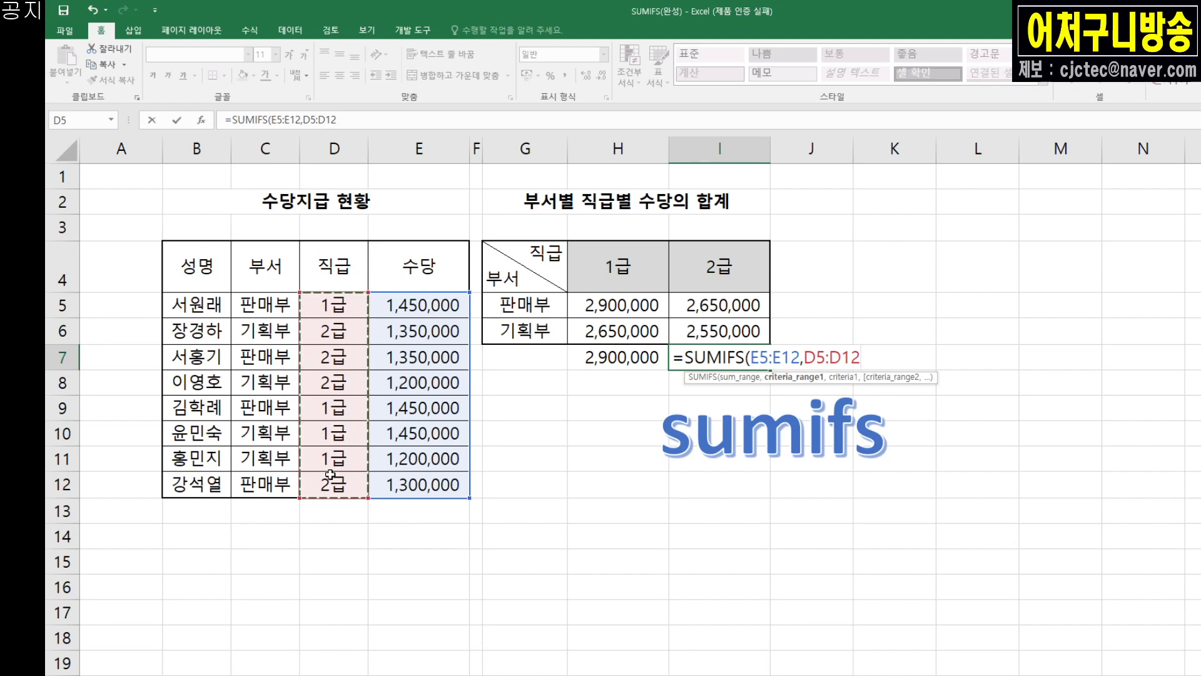
text(,)
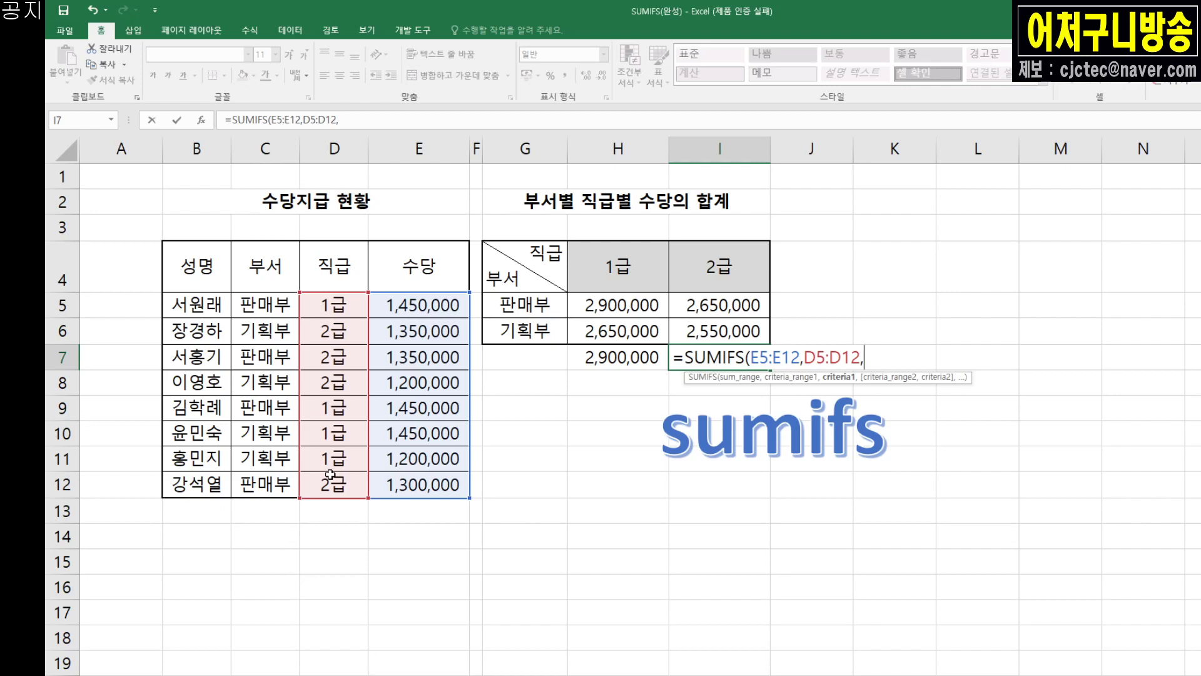
Step: Add criterion I4, range C5:C12 and criterion G5 to finish I7, returning 2650000
click(705, 271)
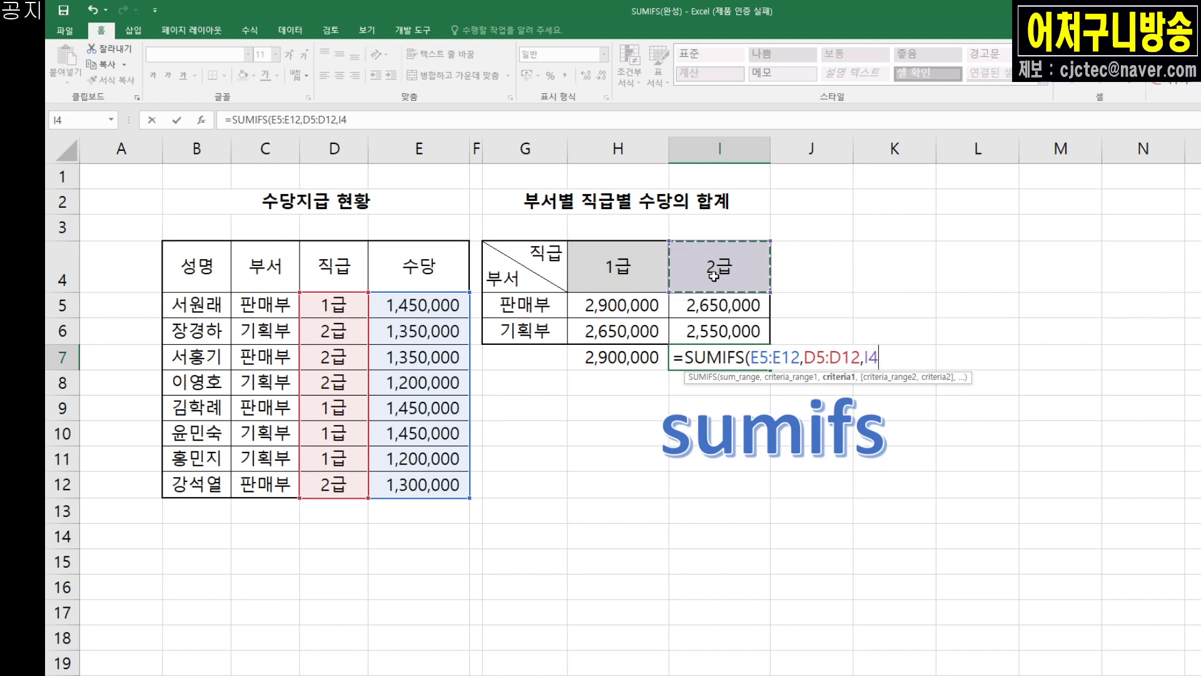
text(,)
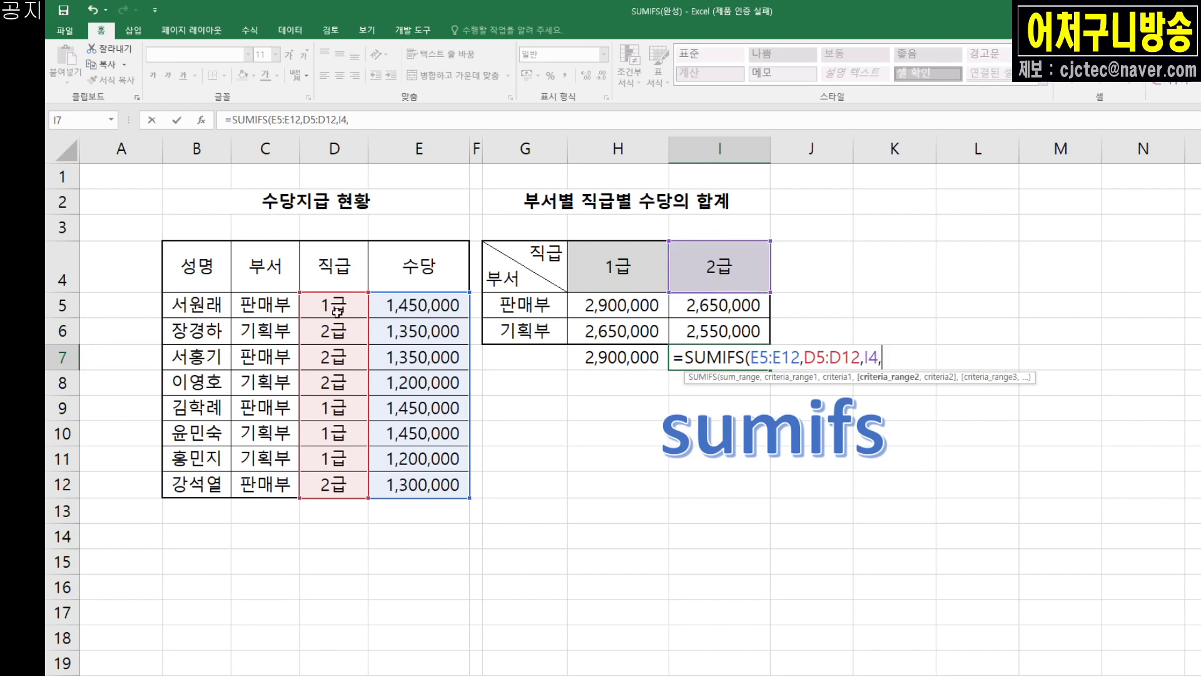
click(274, 306)
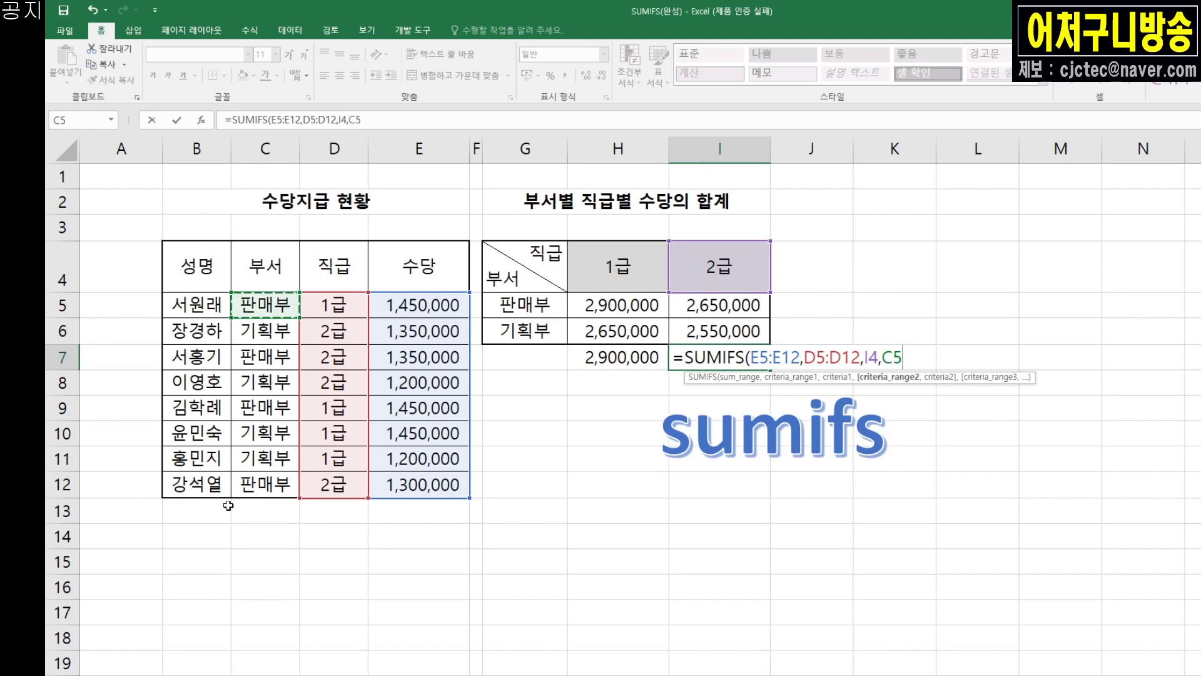
shift+click(278, 485)
text(,)
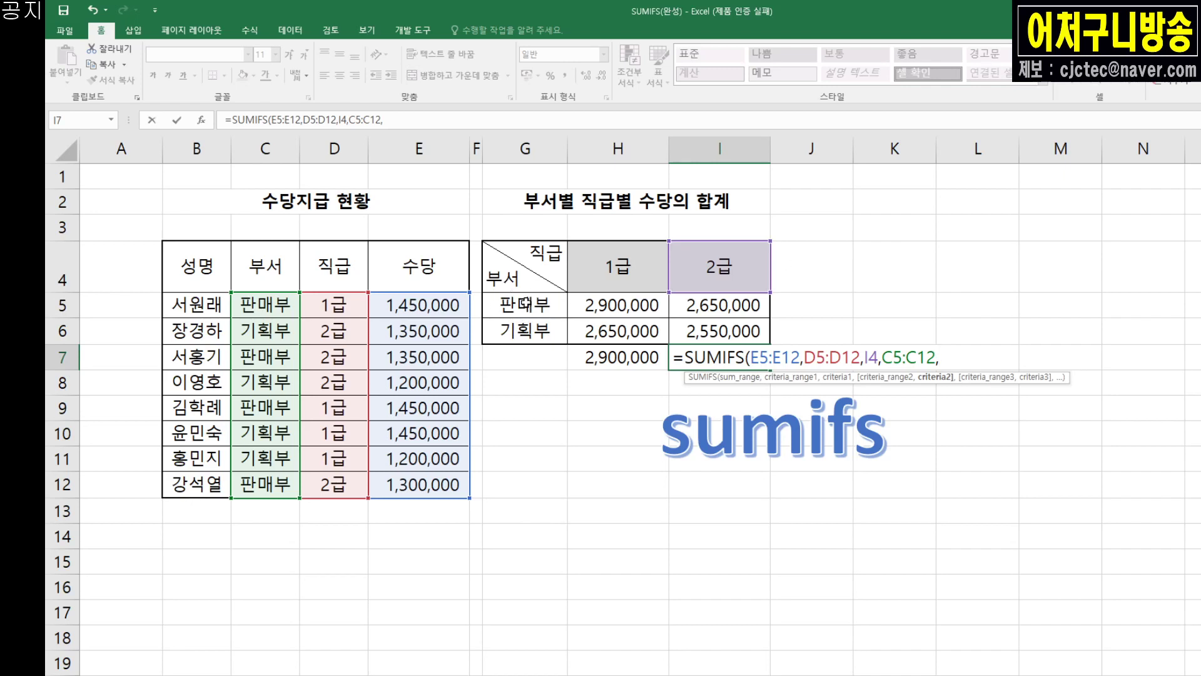
click(524, 305)
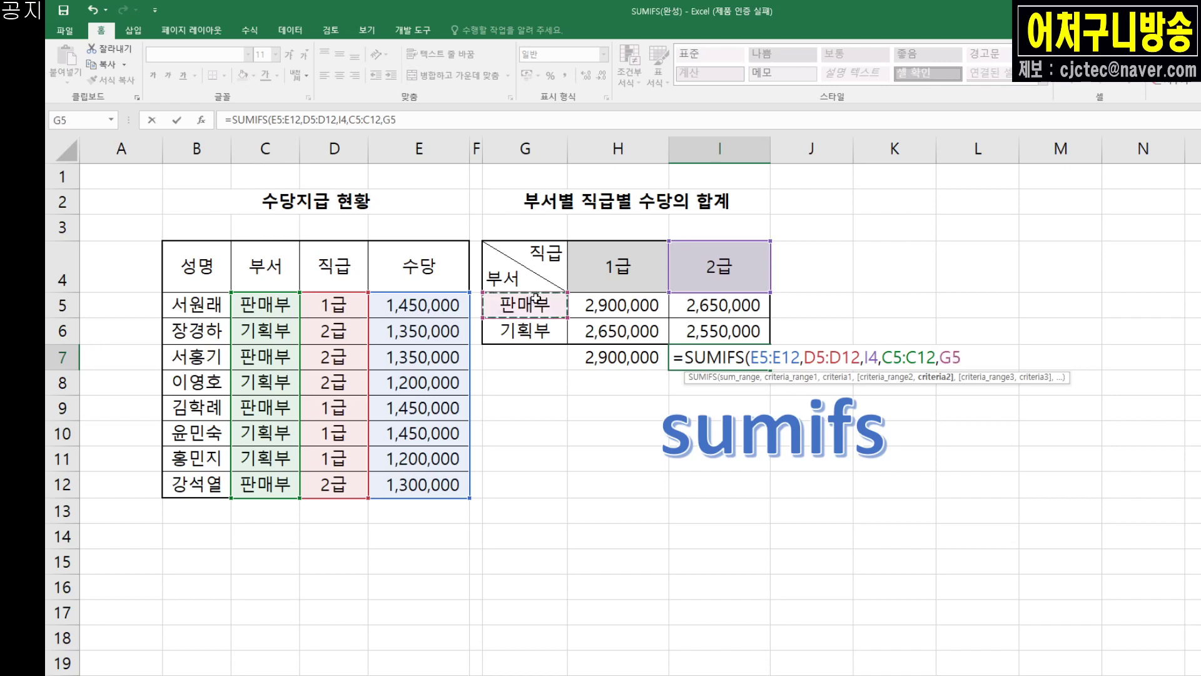
key(Return)
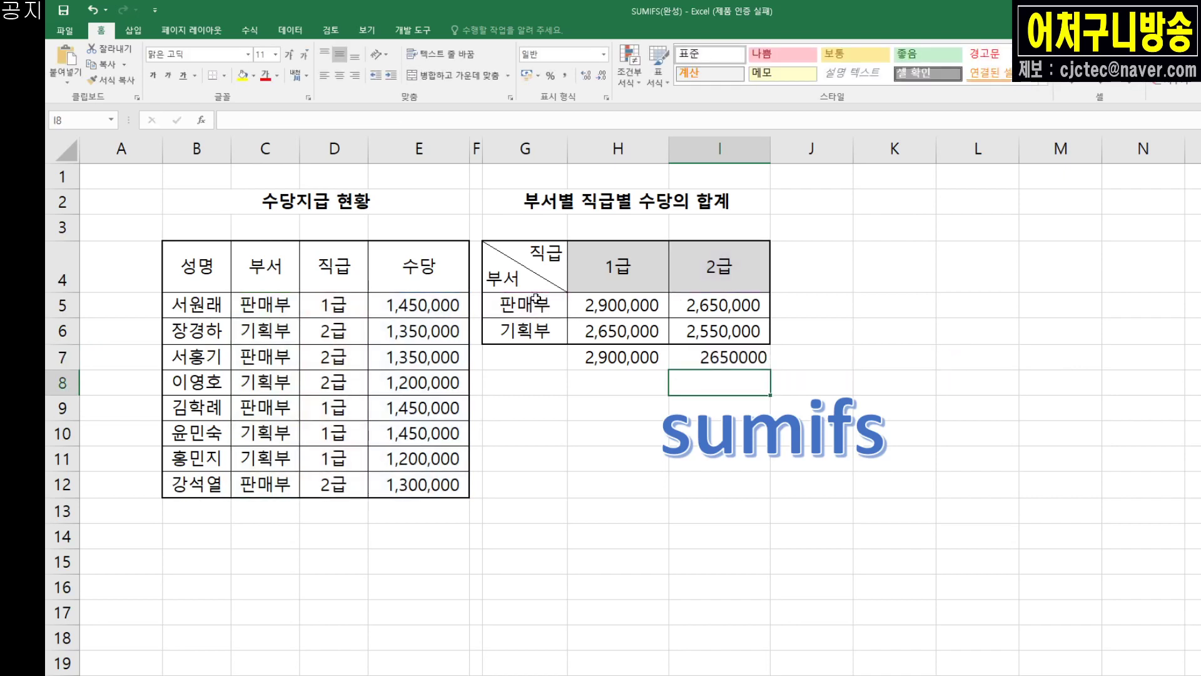
Step: Compare the I7 and H7 SUMIFS formulas, then comma-format I7 to show 2,650,000
click(720, 354)
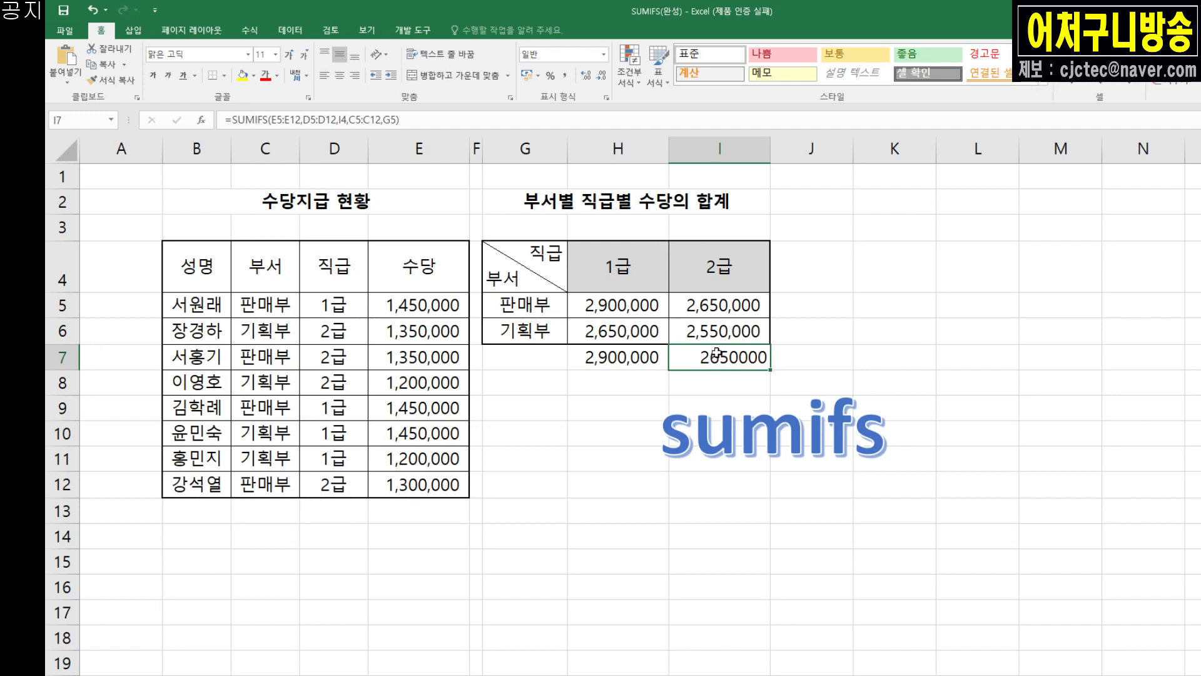
click(629, 357)
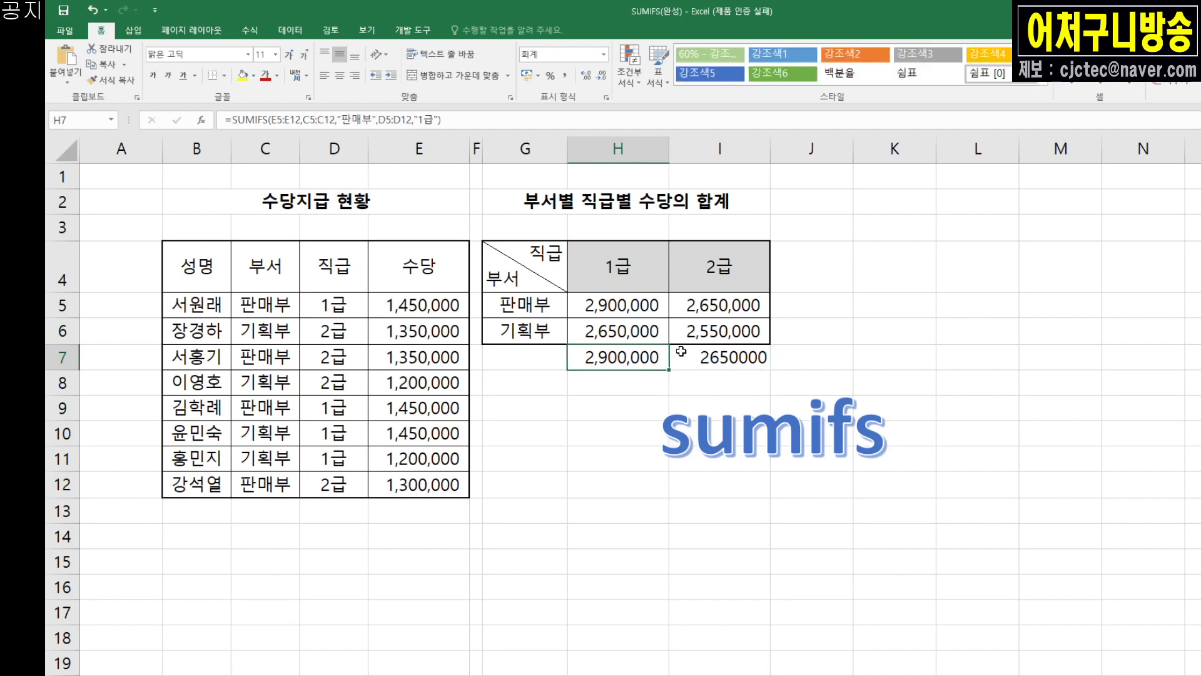
click(678, 357)
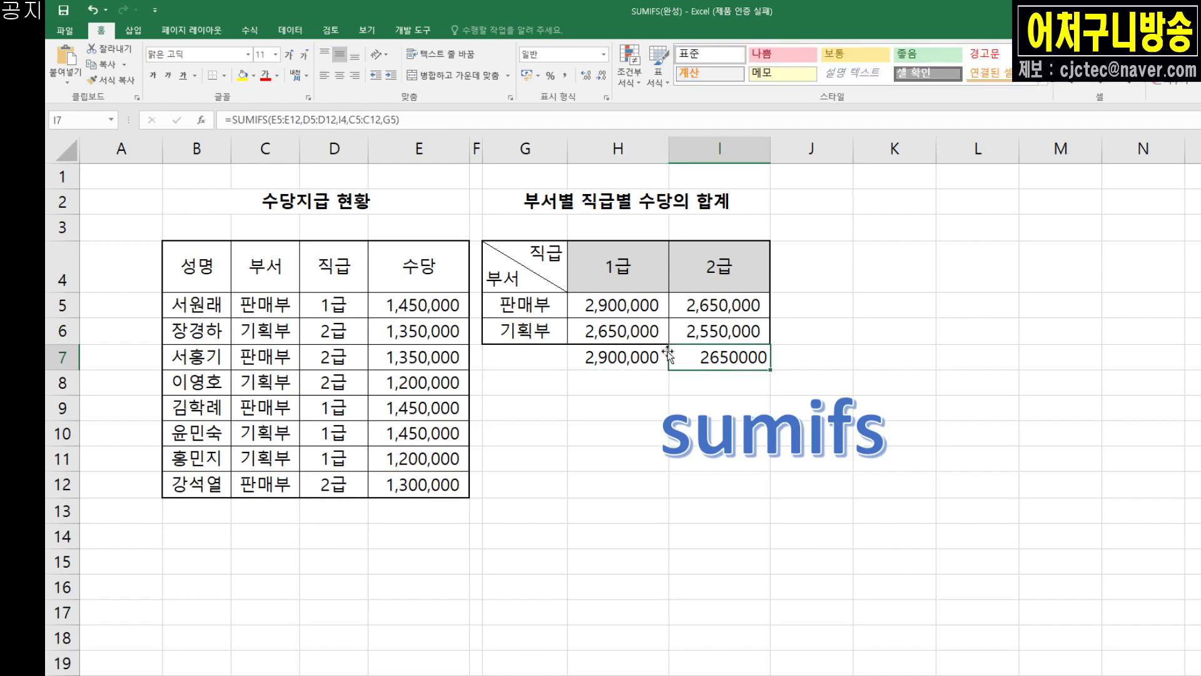
click(635, 354)
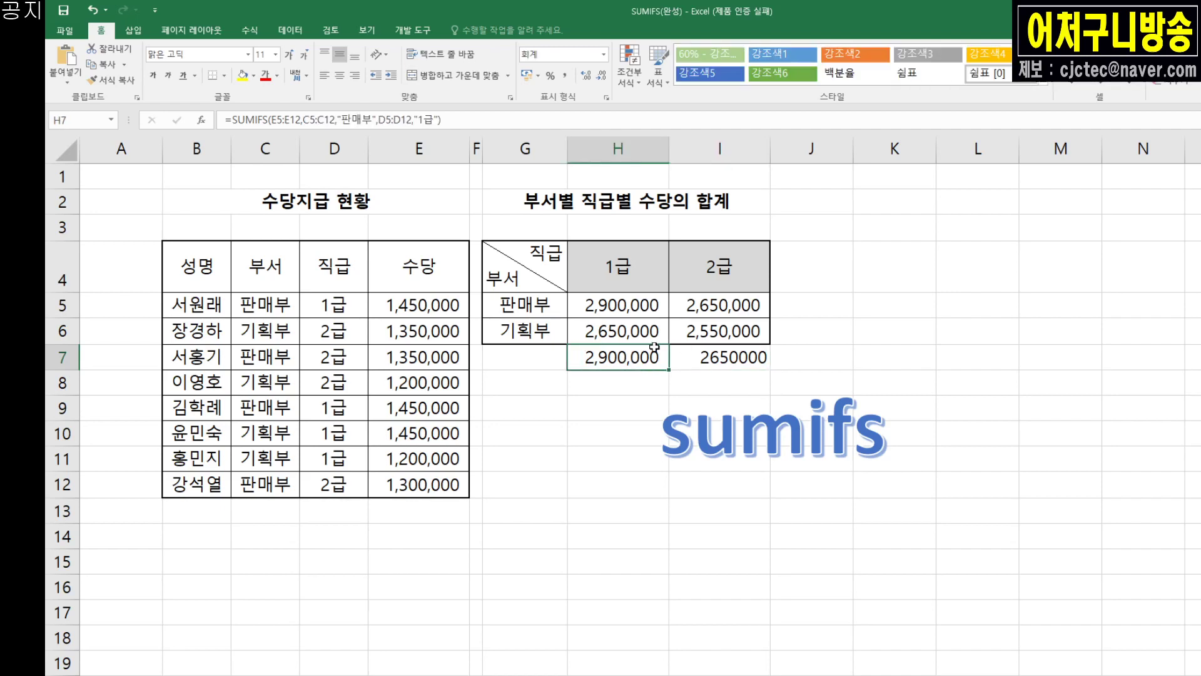
click(723, 362)
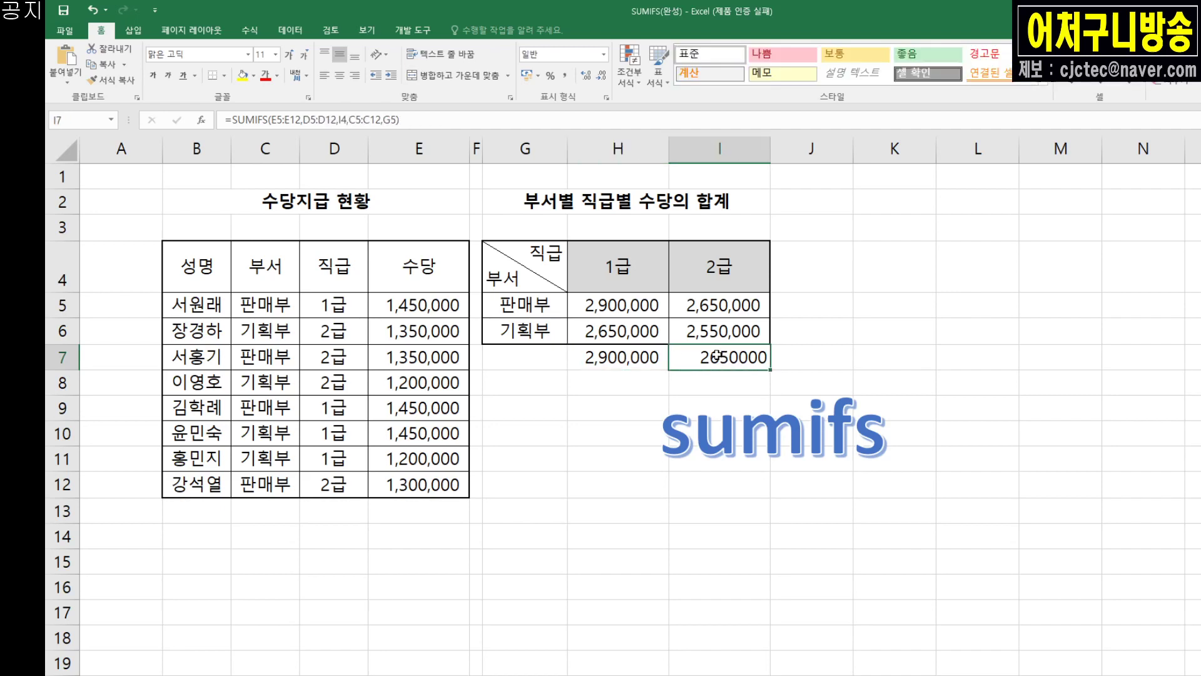
click(567, 75)
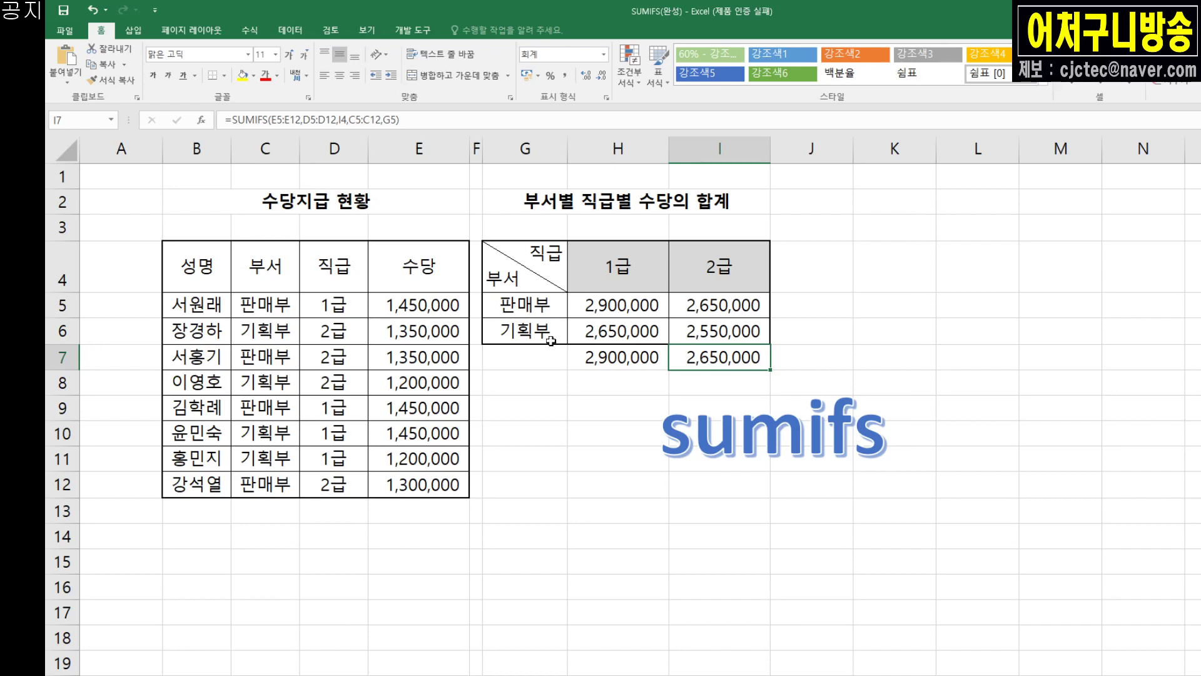
Step: Drag the sumifs text box lower down the sheet, away from the tables
click(603, 383)
click(856, 315)
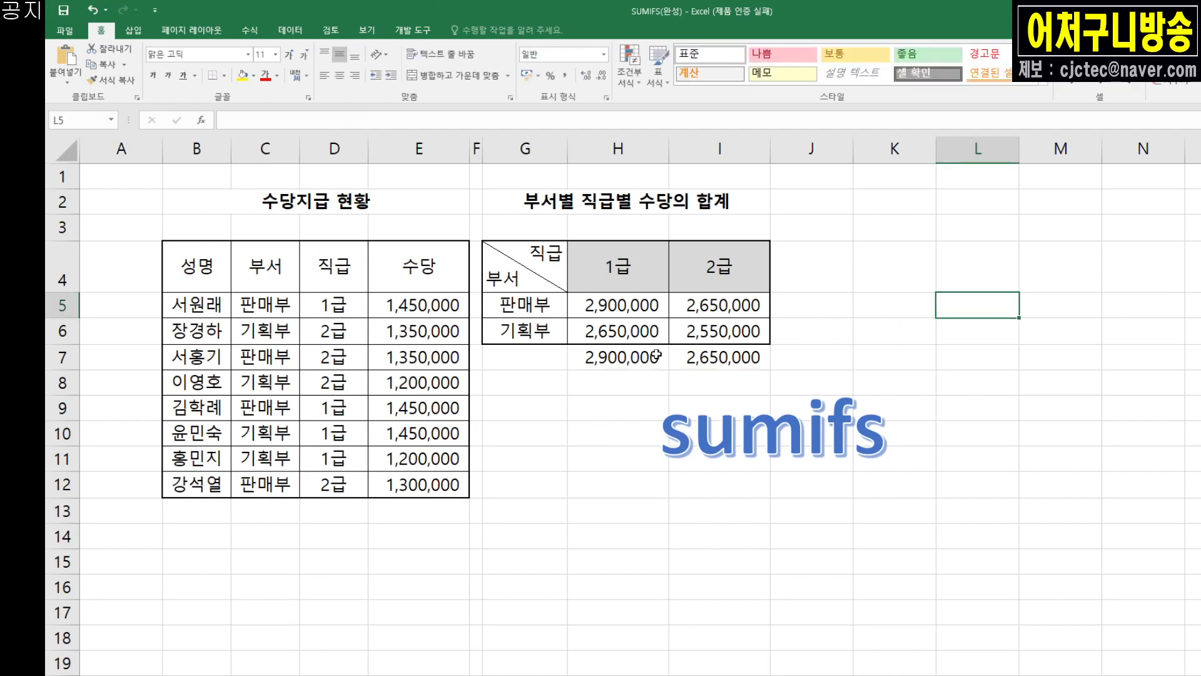
click(603, 376)
click(586, 381)
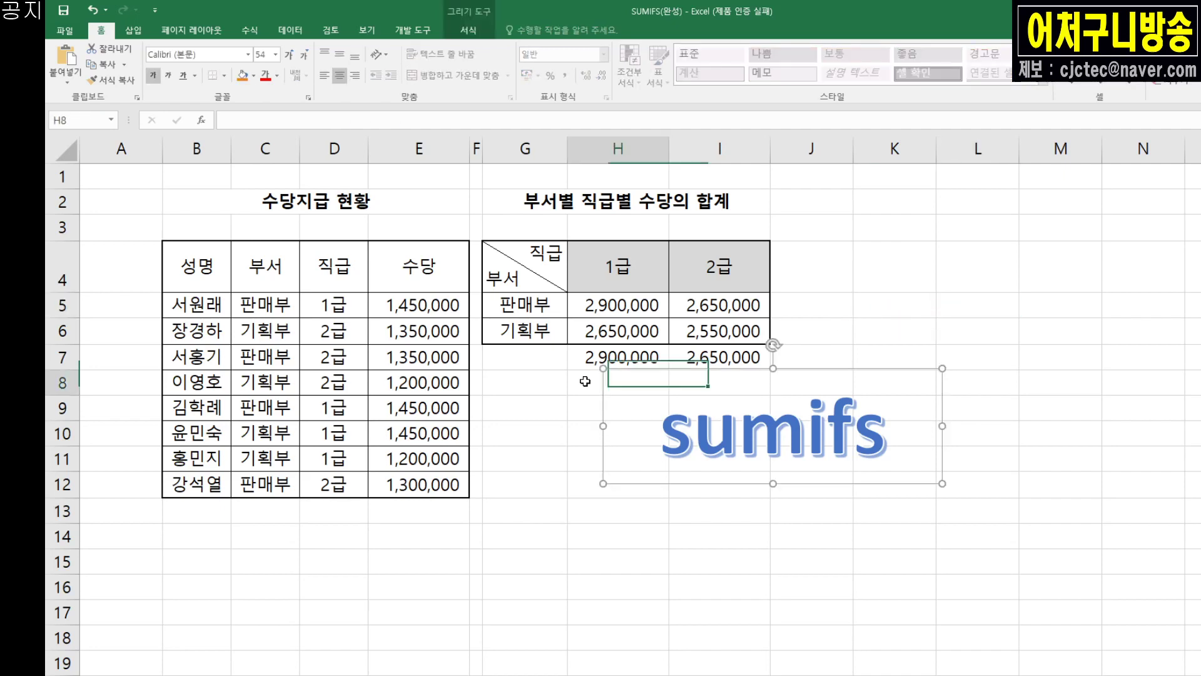
click(786, 373)
mouse_move(800, 376)
mouse_down()
mouse_move(805, 466)
mouse_move(1030, 473)
mouse_up()
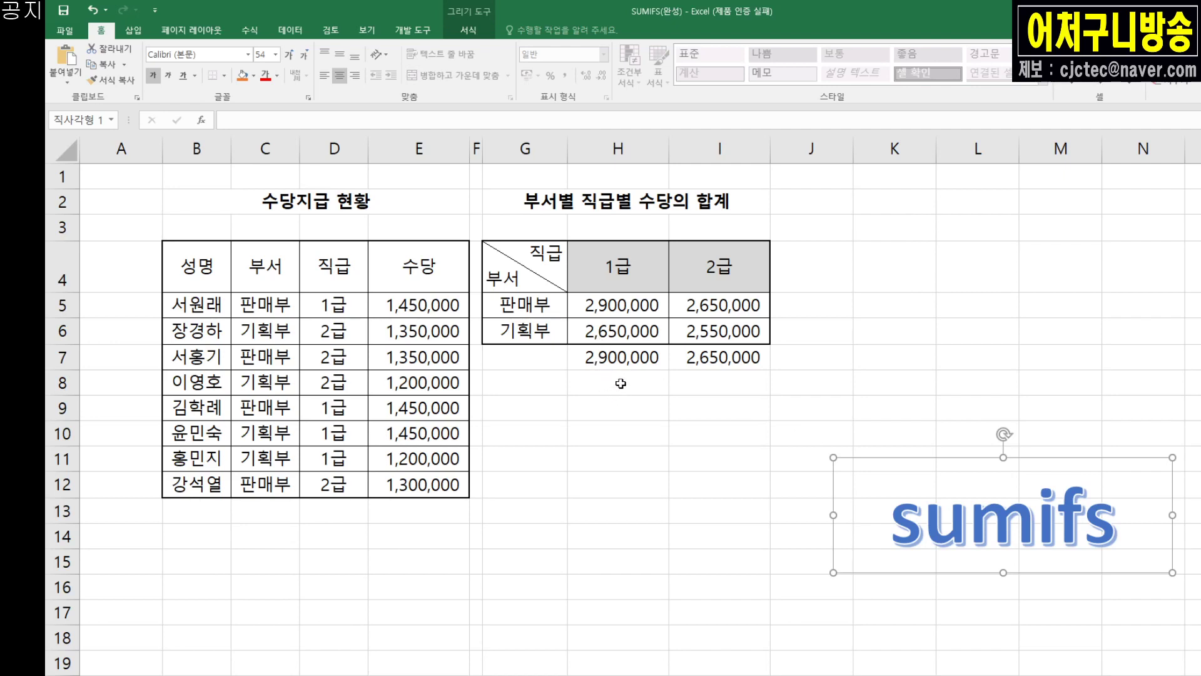
Step: In H8 start =SUMIFS with sum range E5:E12 and department range C5:C12
click(620, 383)
text(=)
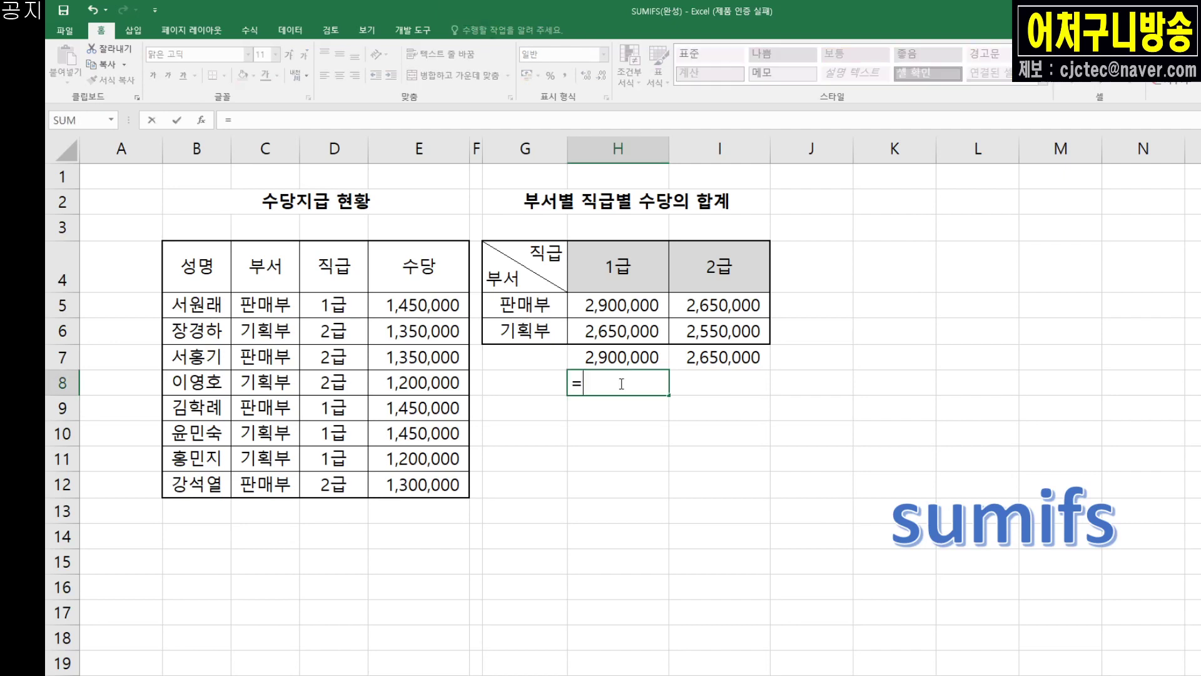
text(su)
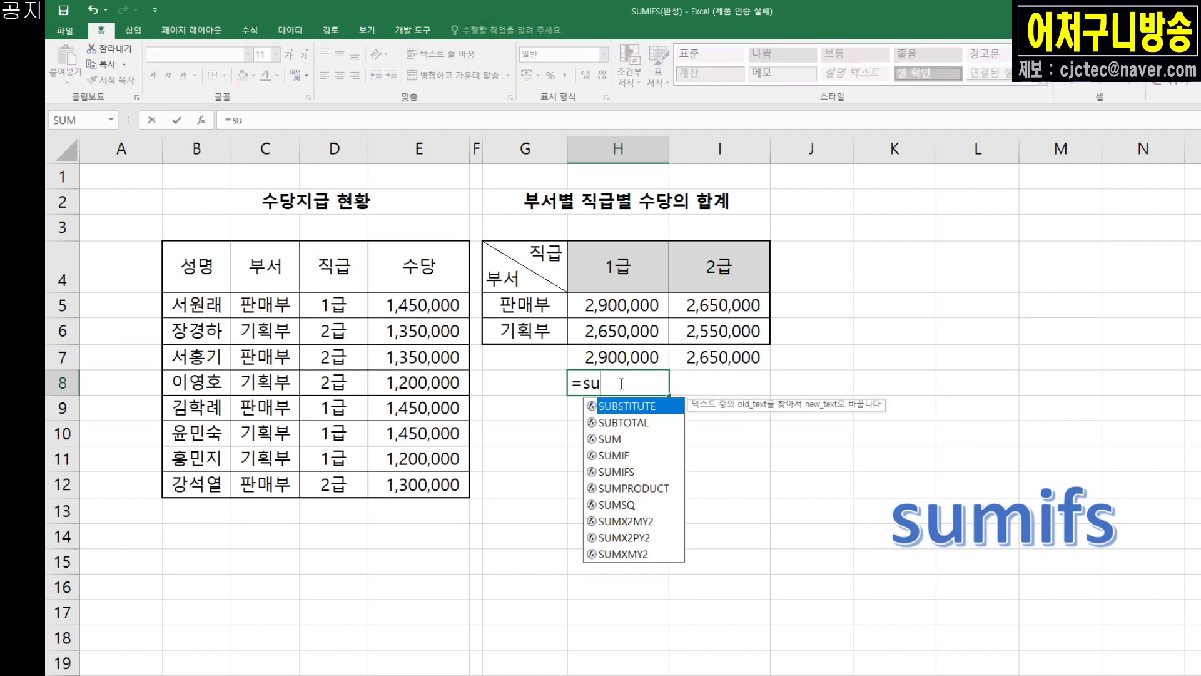
text(mi)
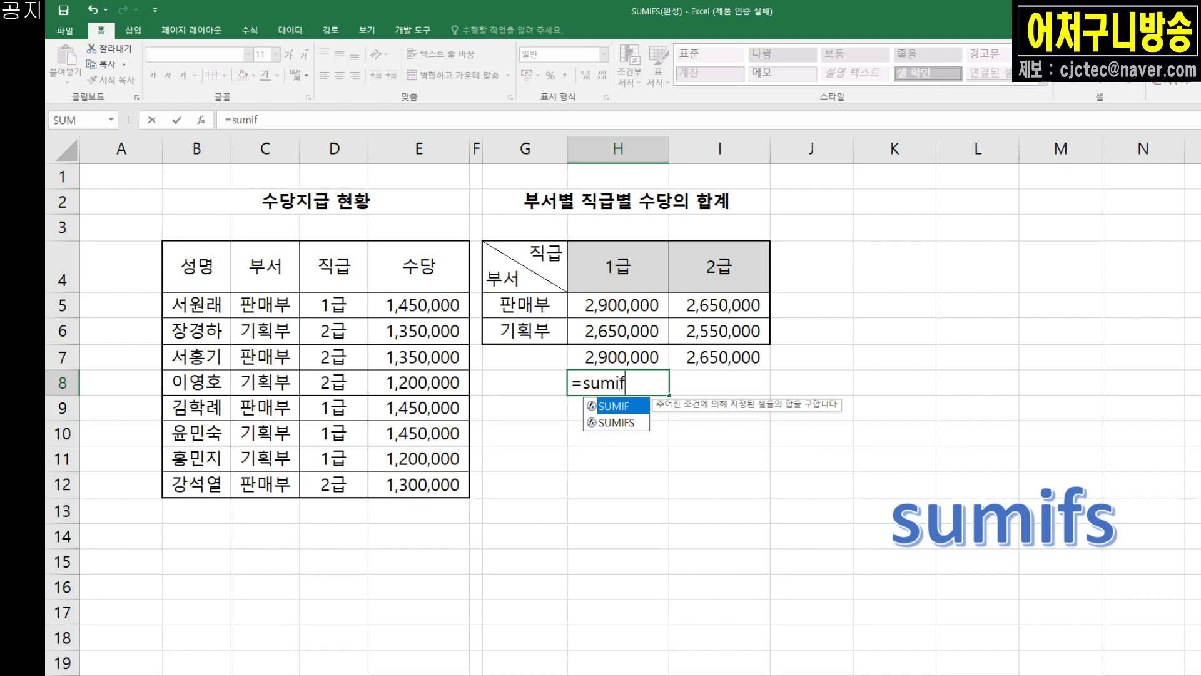
text(f)
double_click(616, 422)
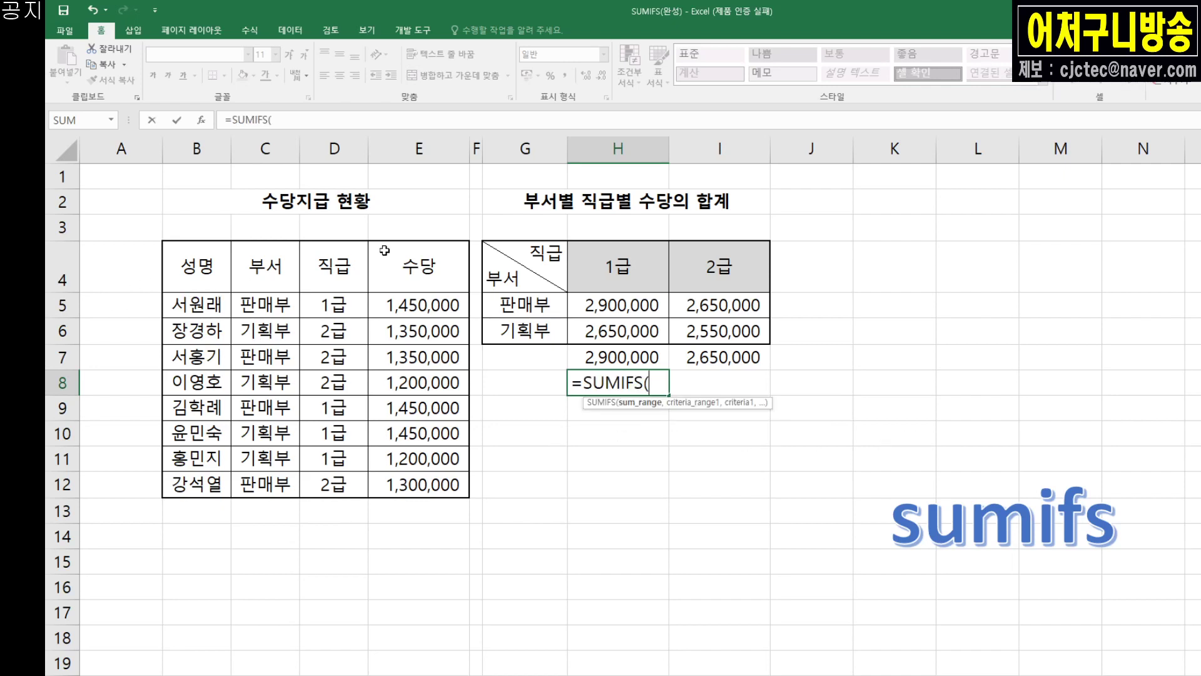
click(408, 304)
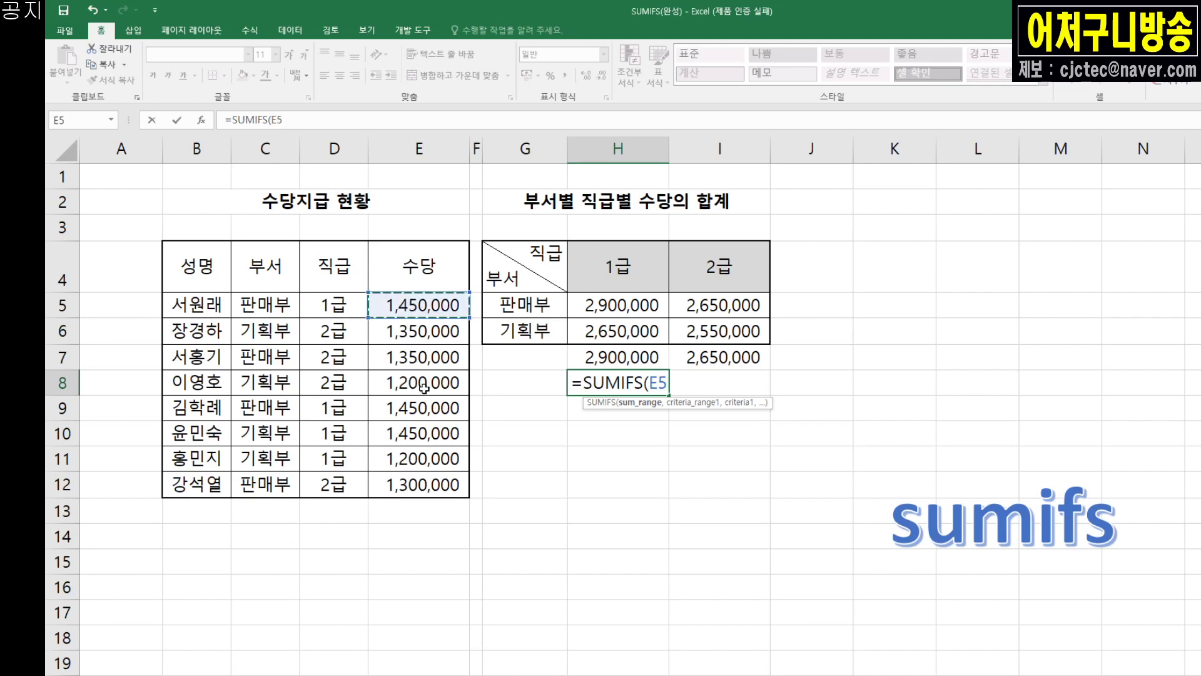
shift+click(426, 480)
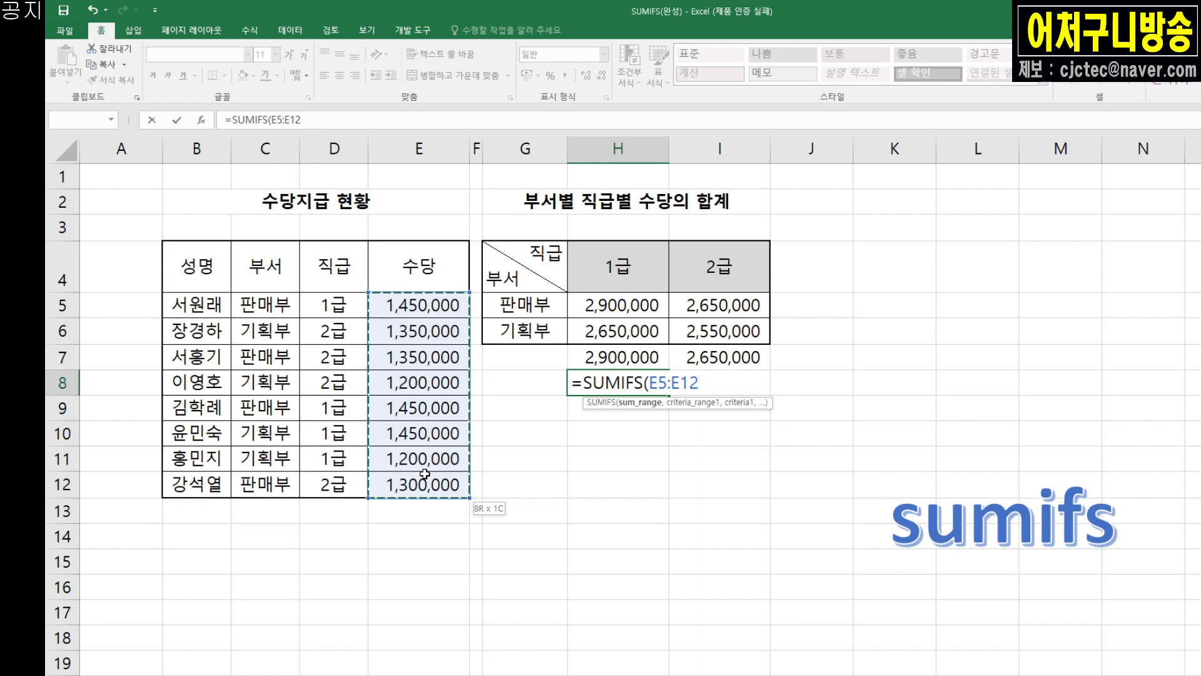
text(,)
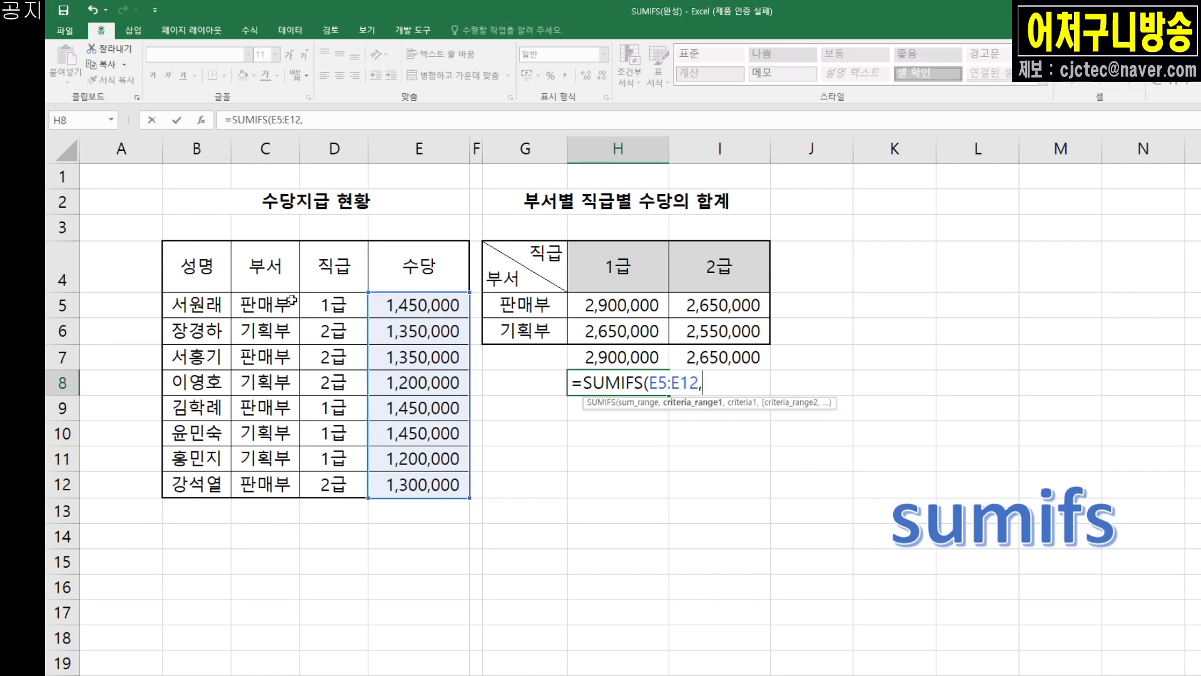
click(271, 304)
drag(276, 490, 277, 489)
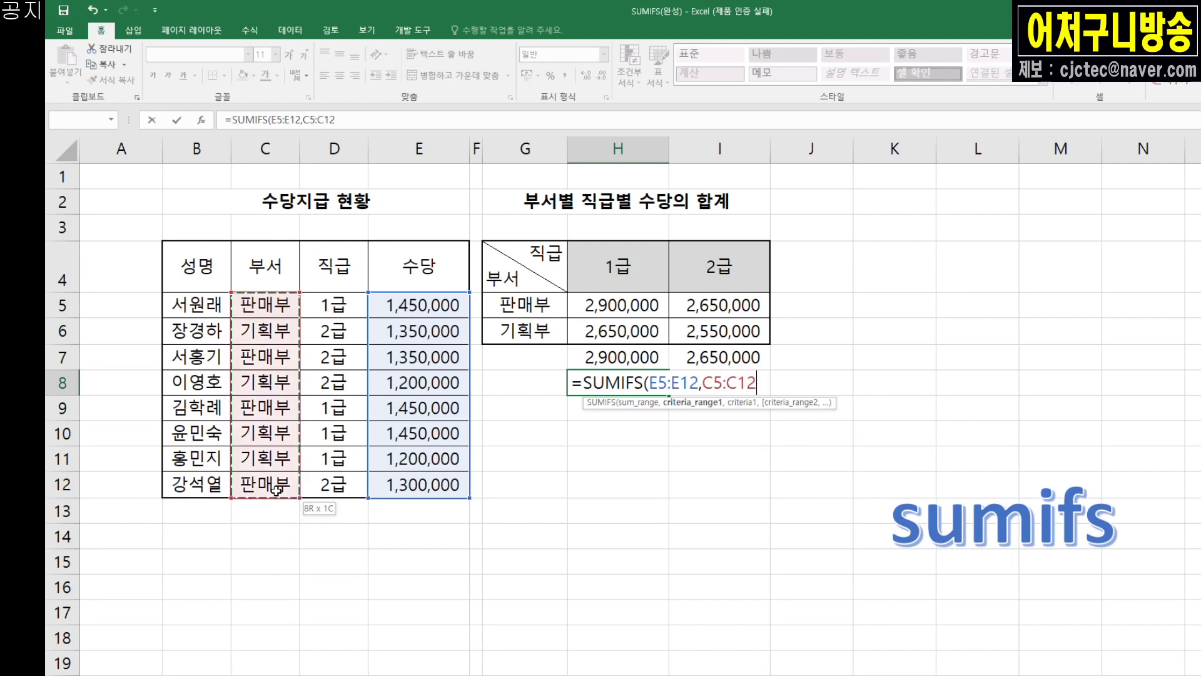
Step: Add G6 as department criterion and D5:D12 with H4 as grade criterion, then enter the formula
text(,)
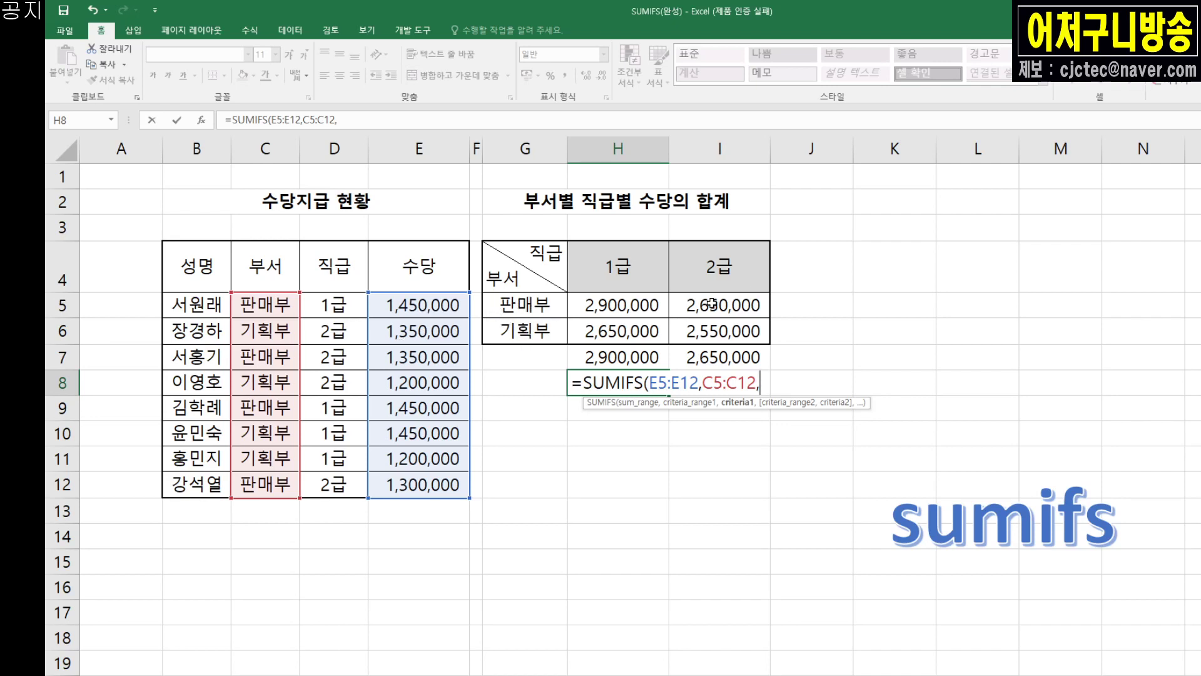
click(525, 336)
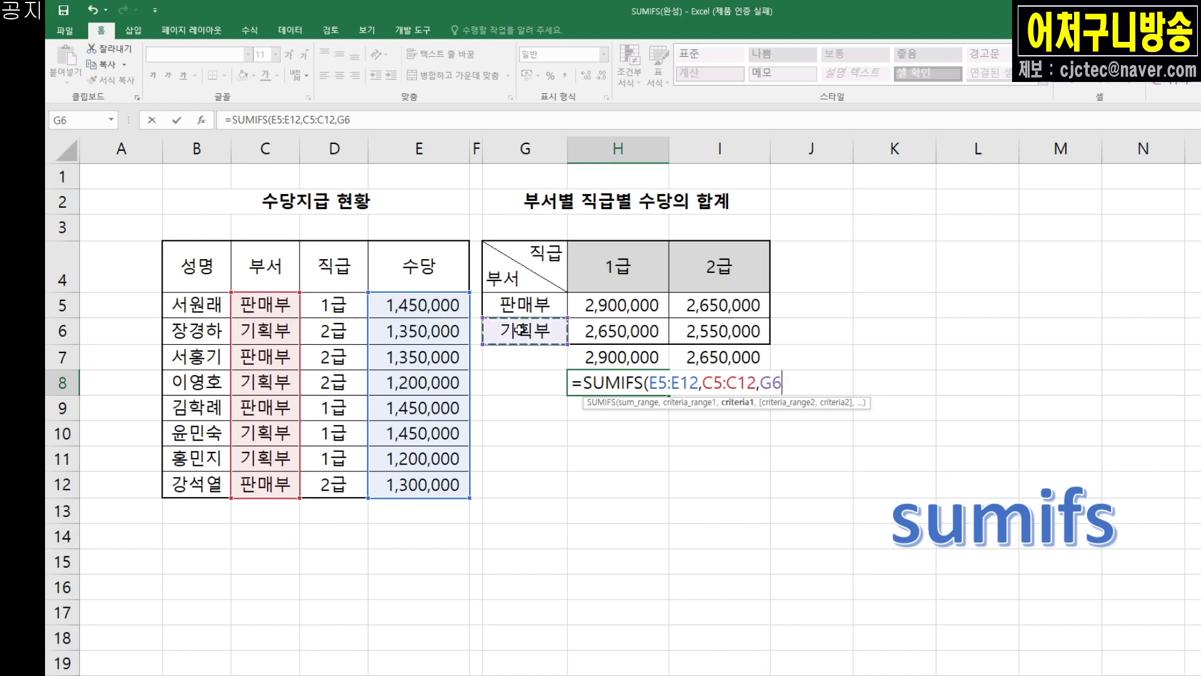
text(,)
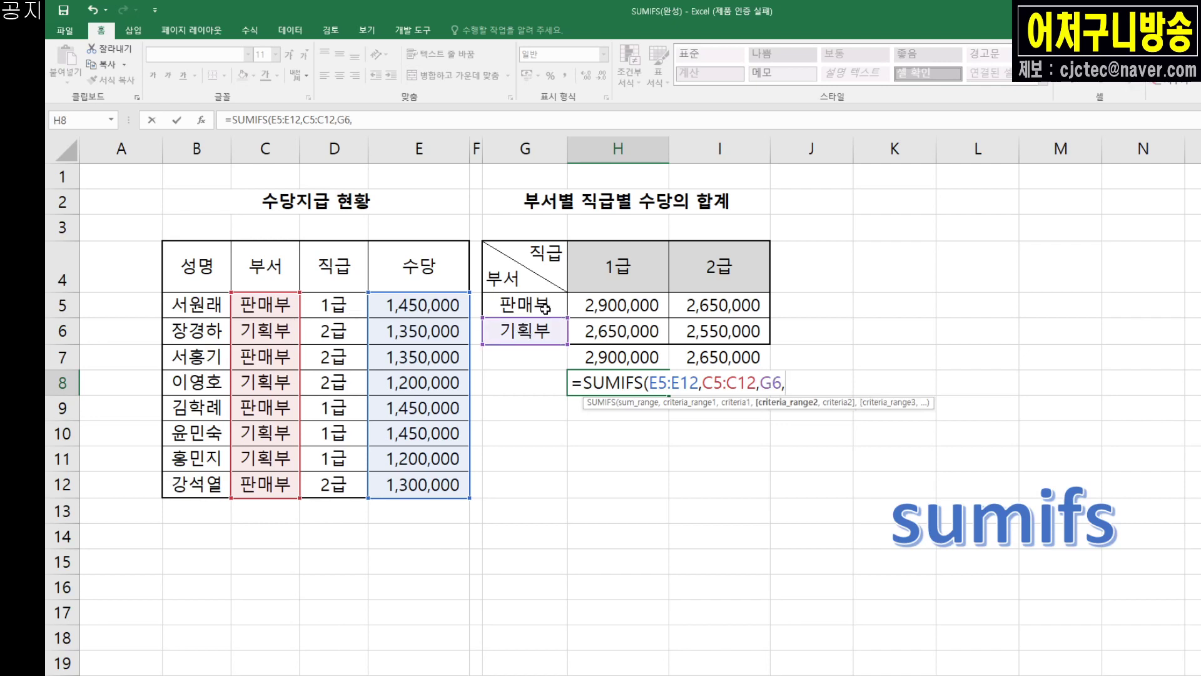
click(329, 308)
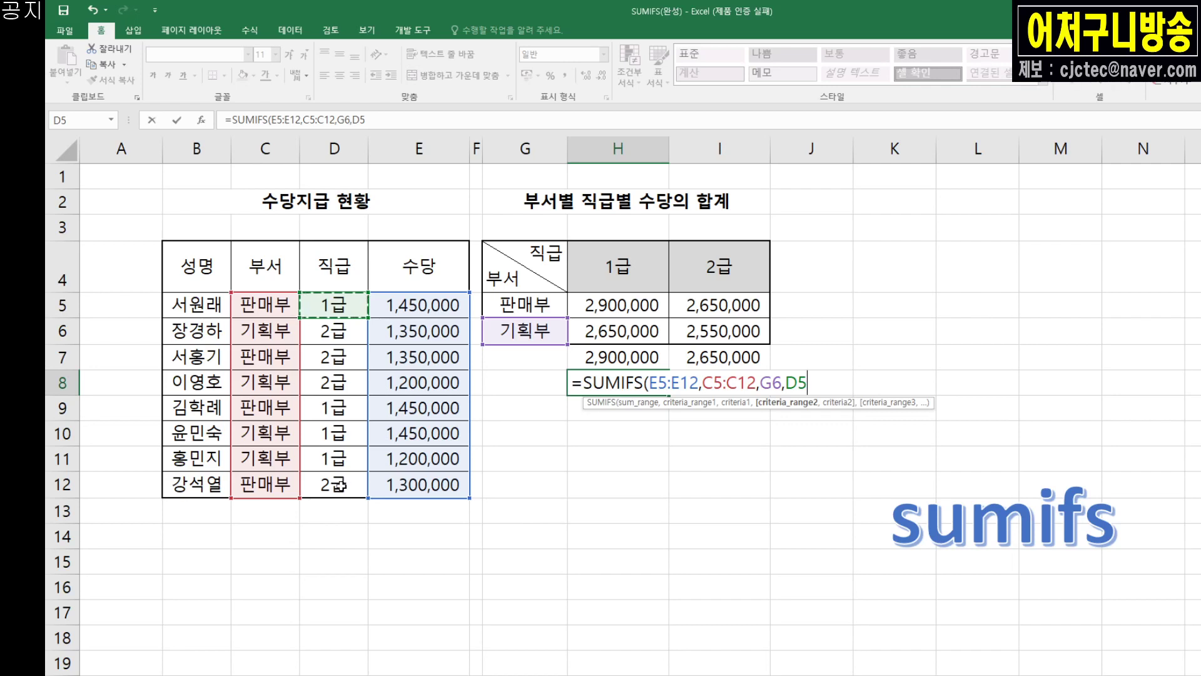
drag(362, 308, 338, 485)
text(,)
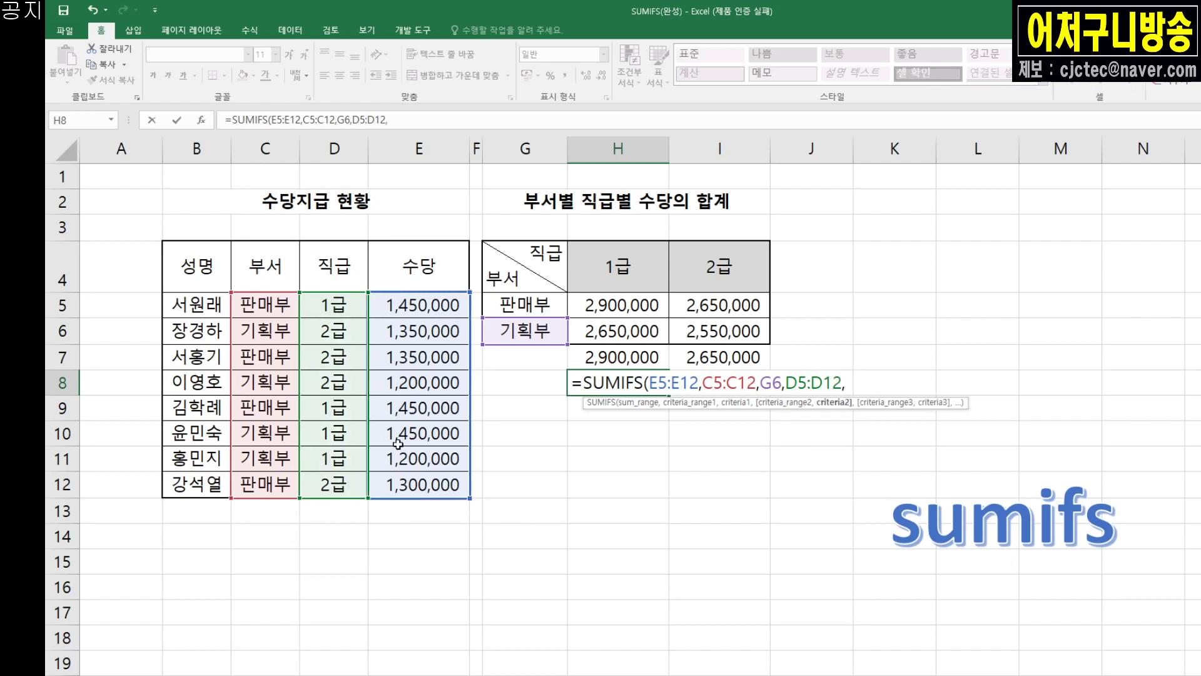
click(630, 271)
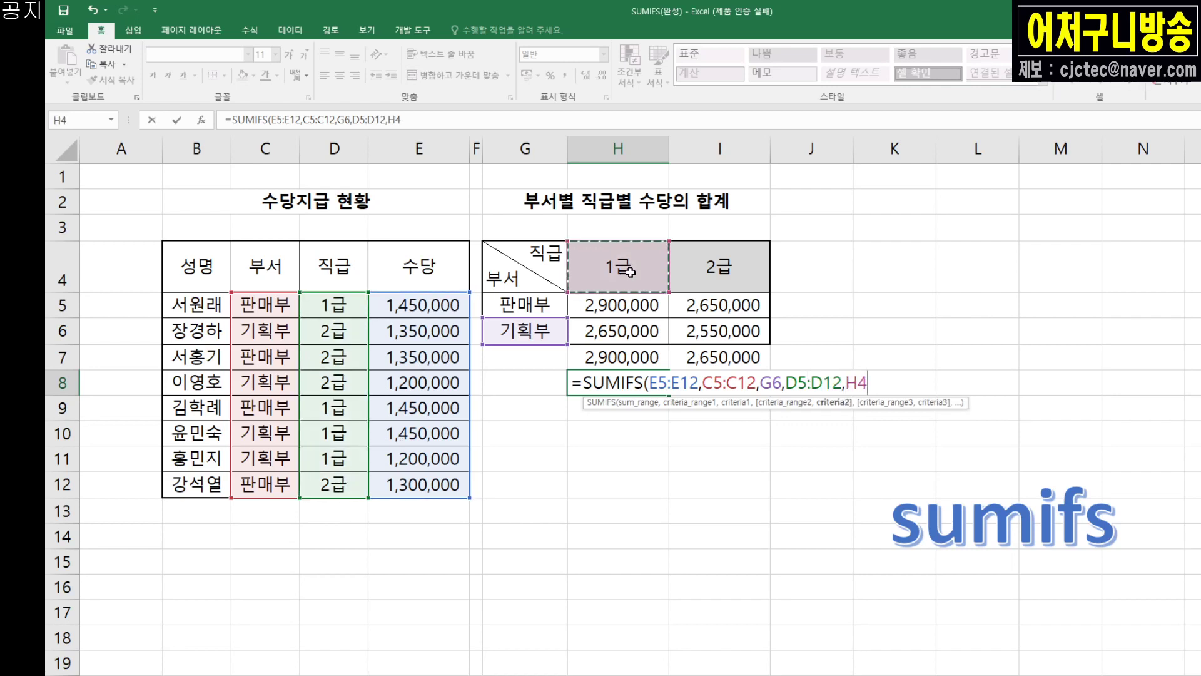
text())
key(Return)
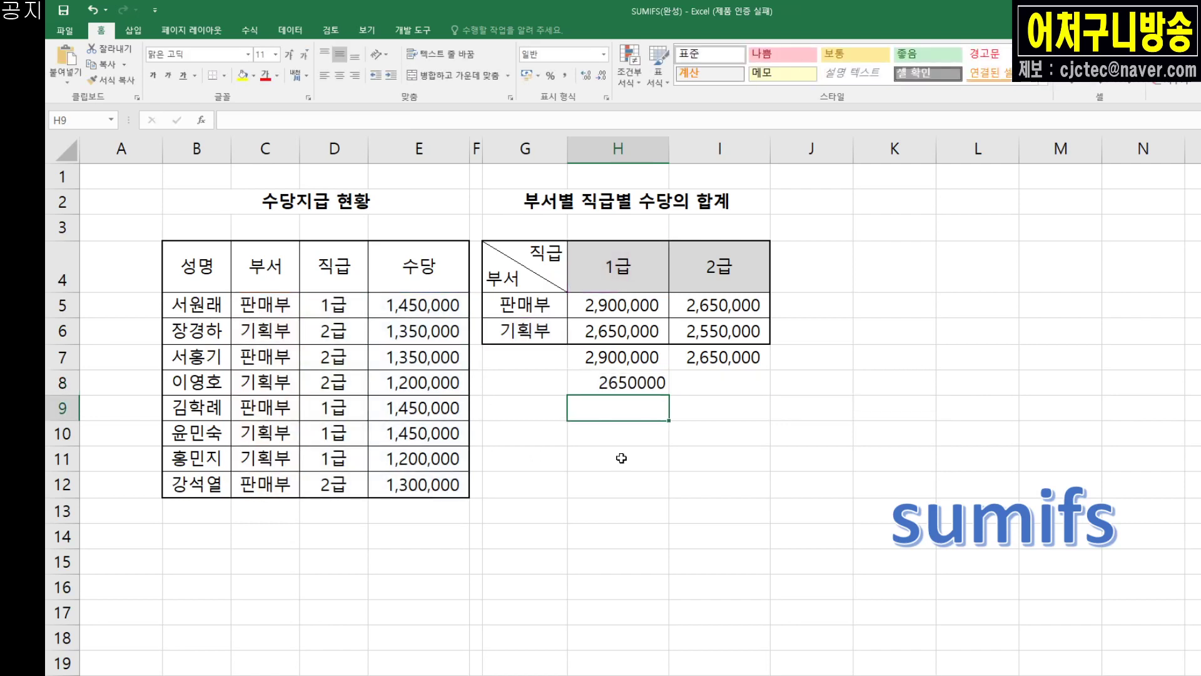
Step: Apply Comma Style to H8 so its total reads 2,650,000
click(640, 391)
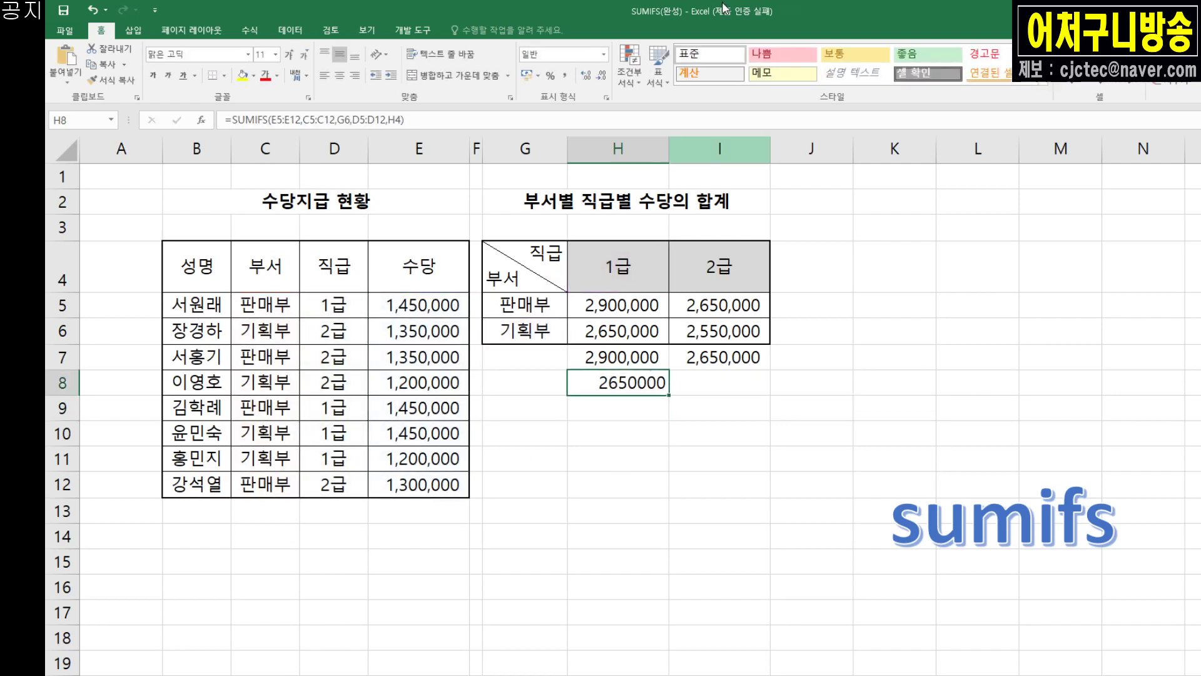
click(565, 76)
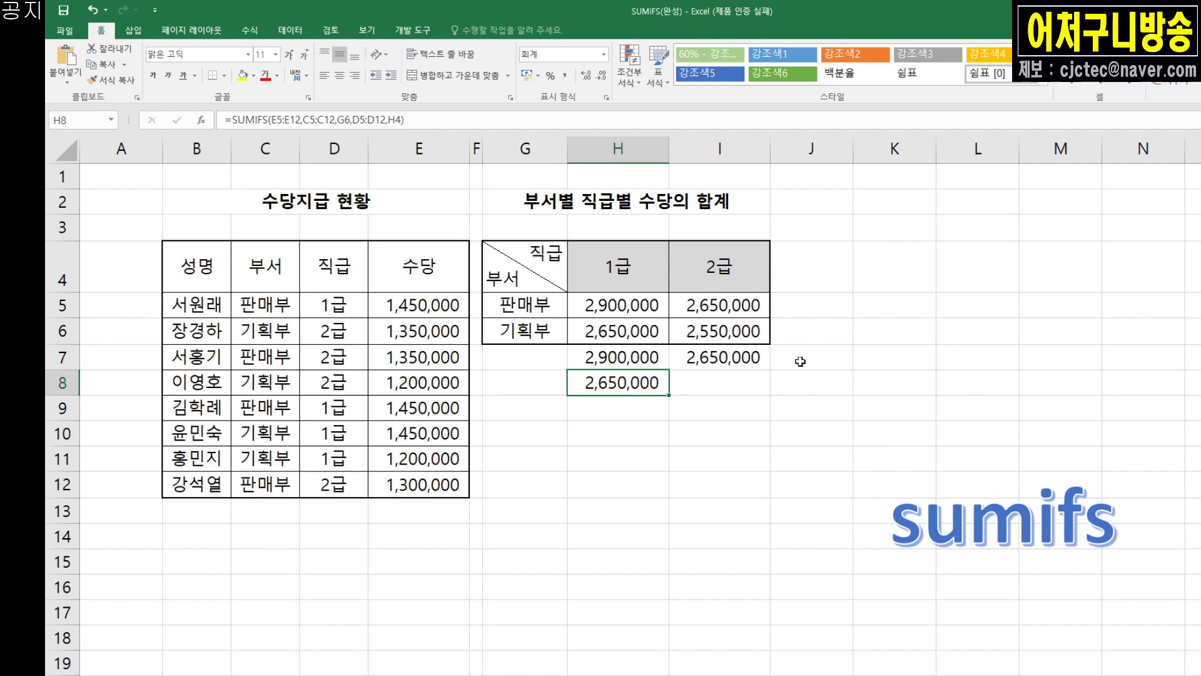
mouse_move(776, 384)
mouse_down()
mouse_move(691, 382)
mouse_move(525, 269)
mouse_up()
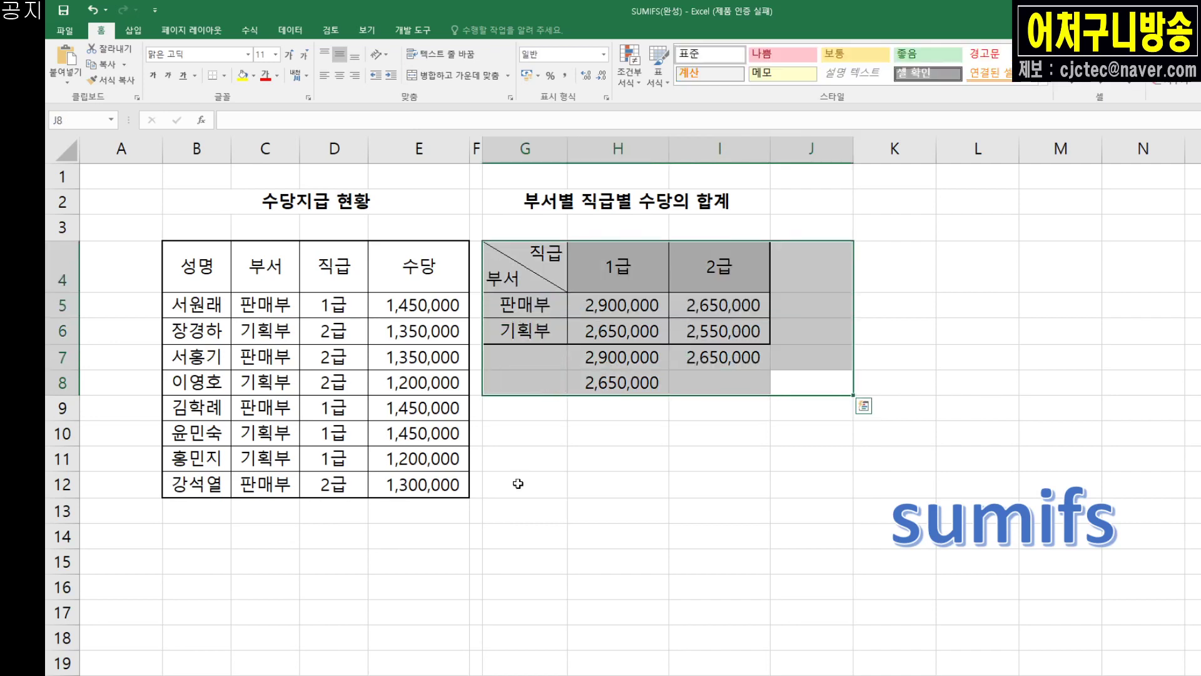
click(733, 450)
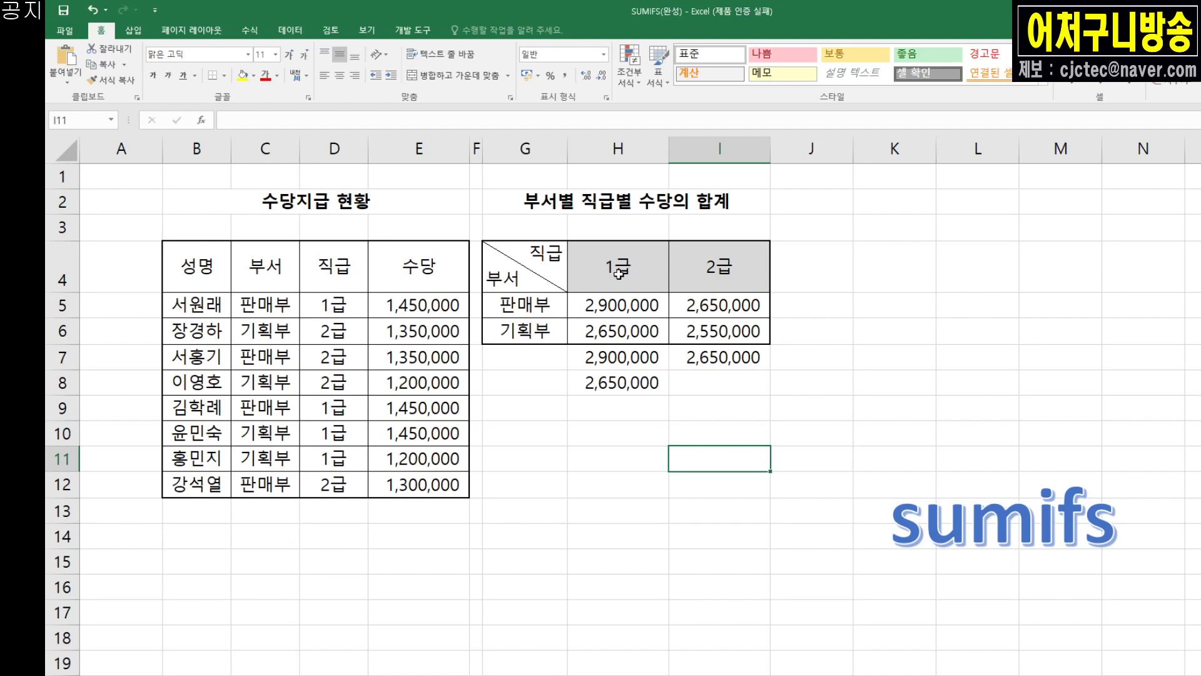
click(332, 310)
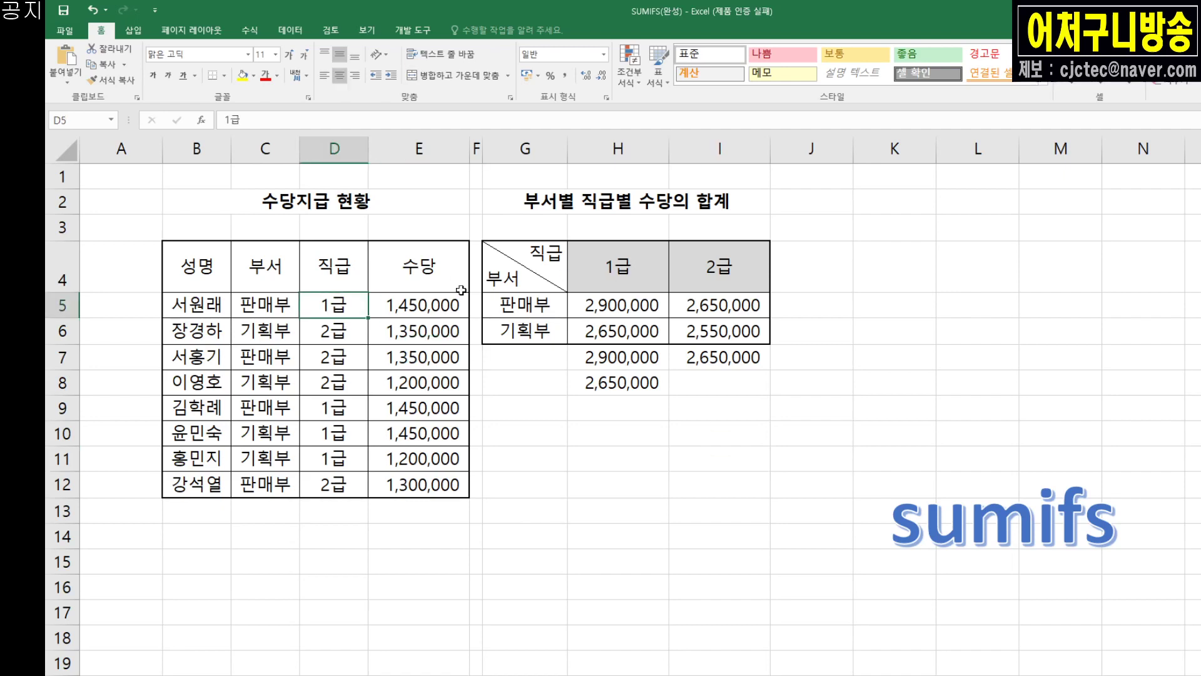
click(615, 267)
click(328, 332)
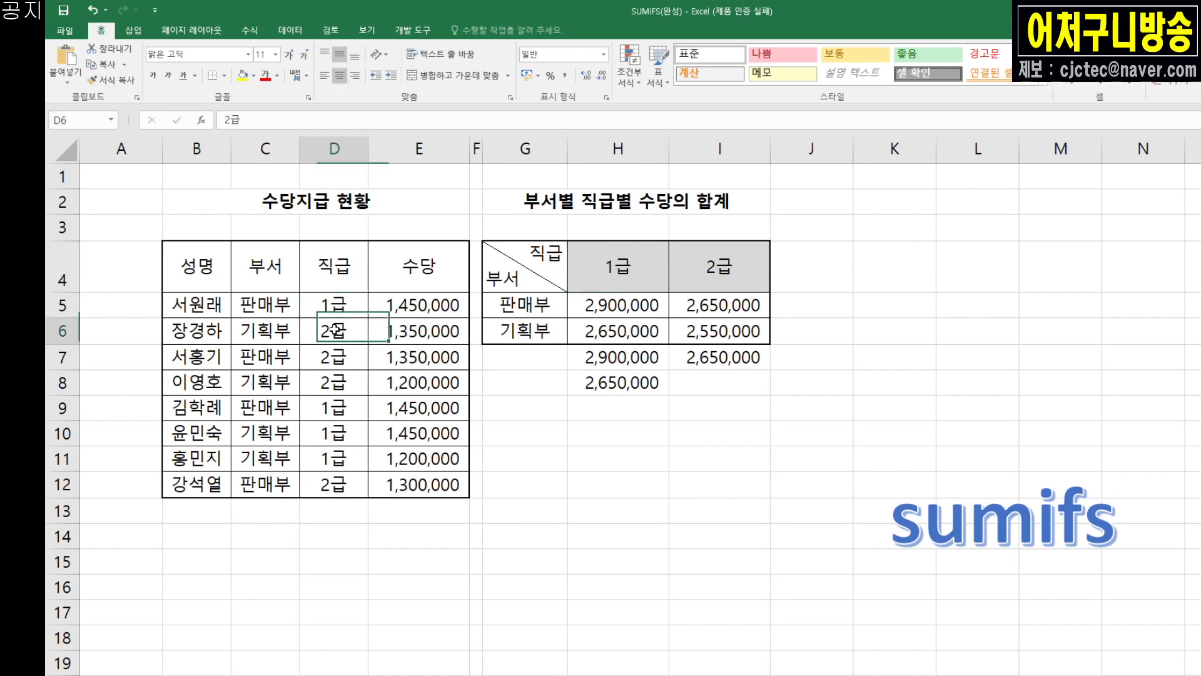
click(728, 265)
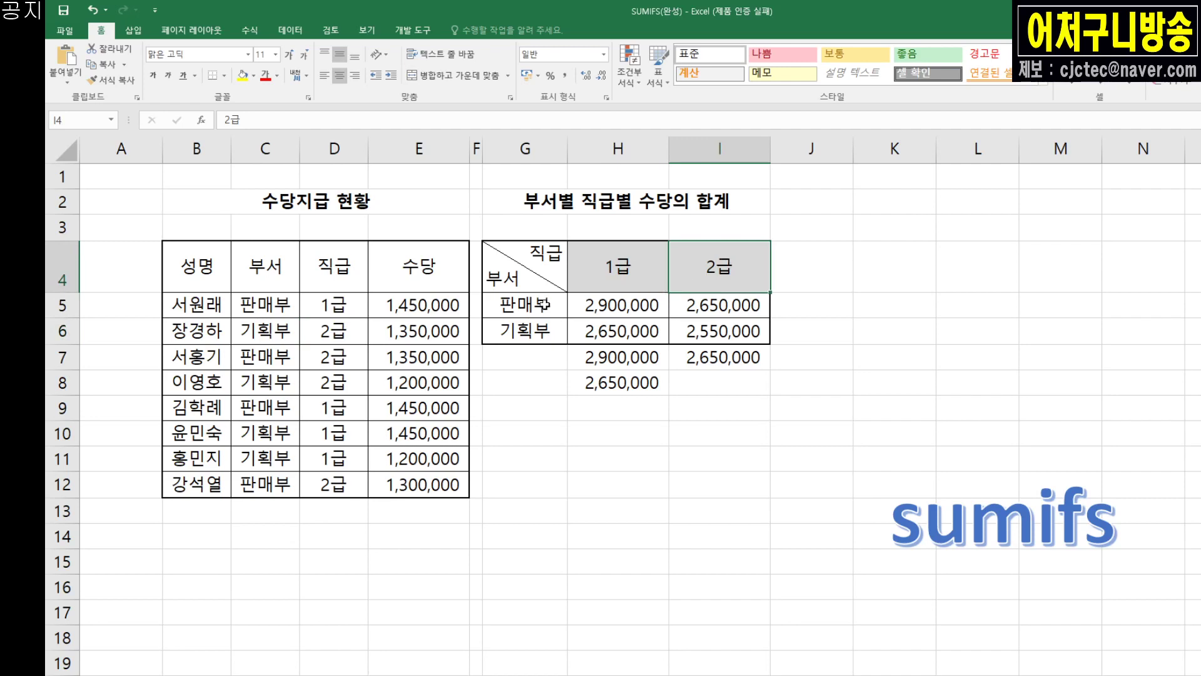
click(615, 268)
double_click(615, 267)
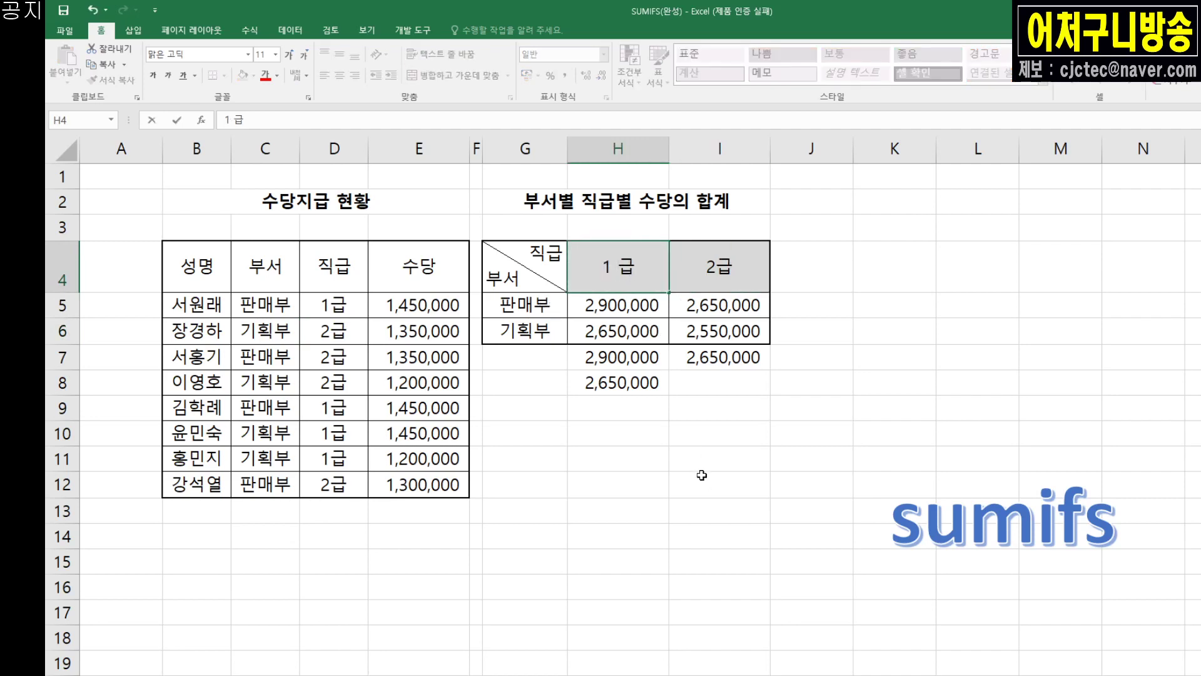
key(Return)
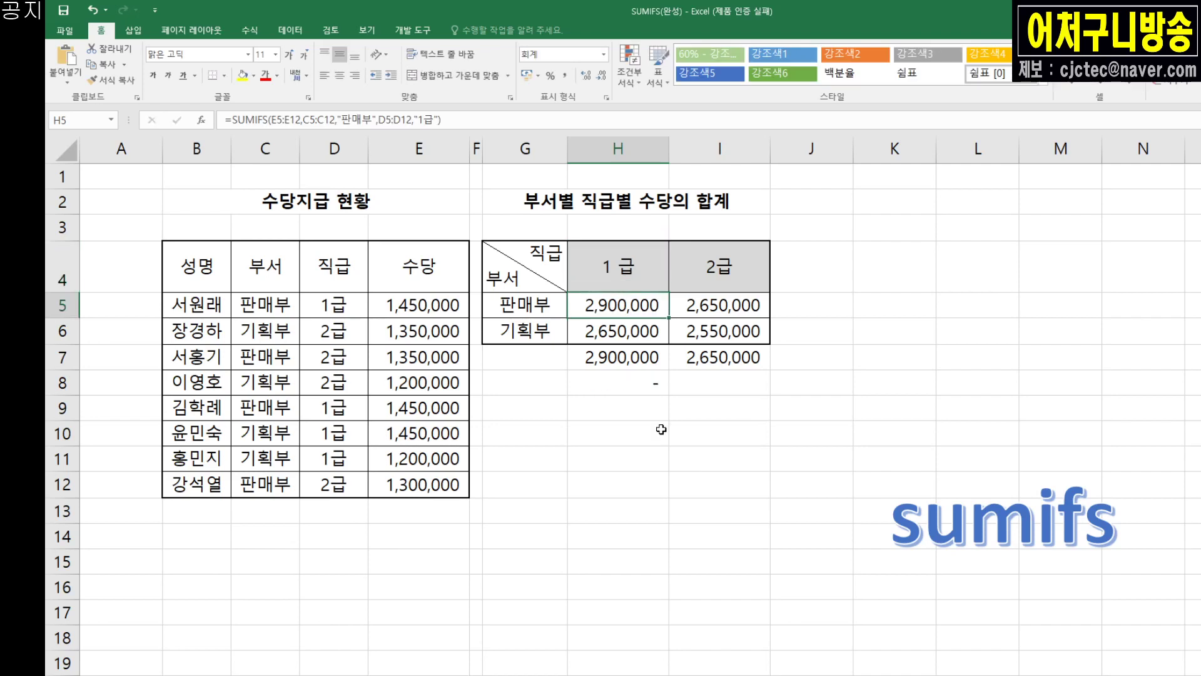
click(594, 381)
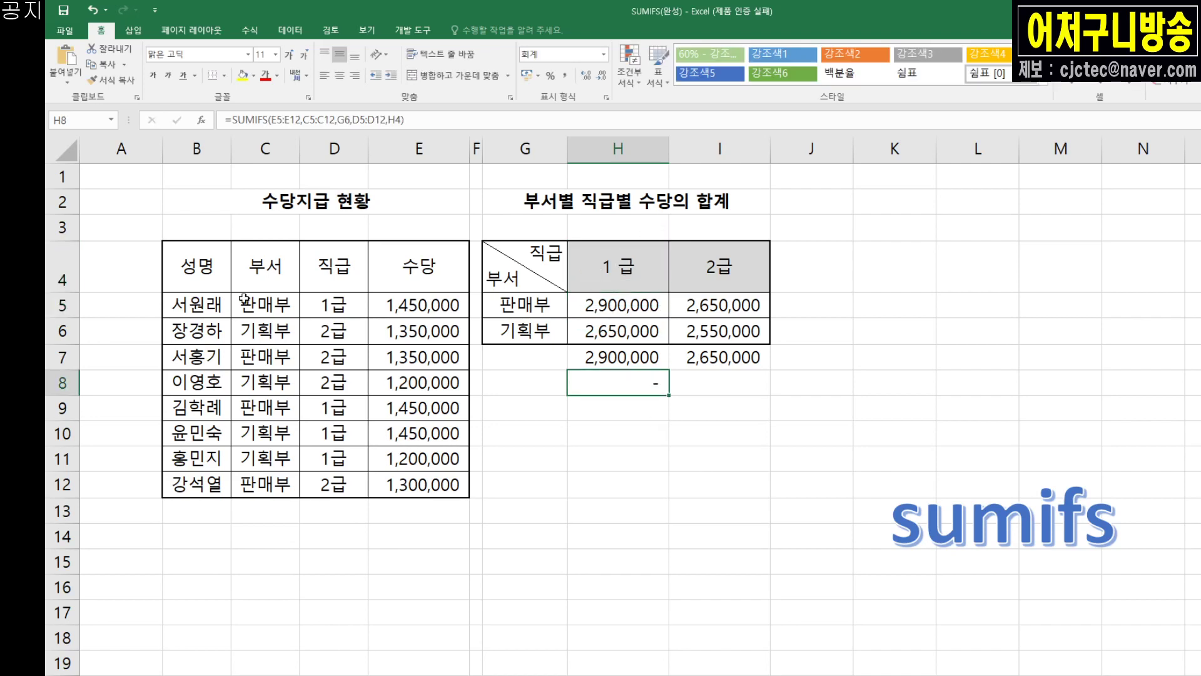
double_click(613, 270)
key(End)
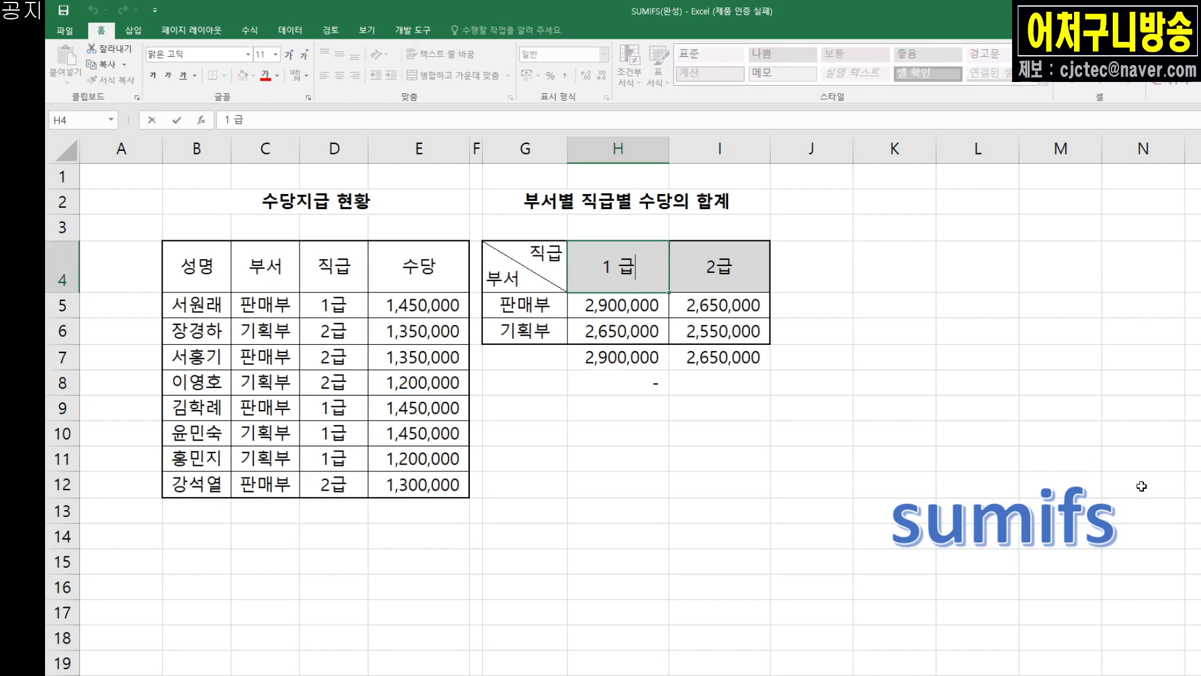
key(BackSpace)
key(Return)
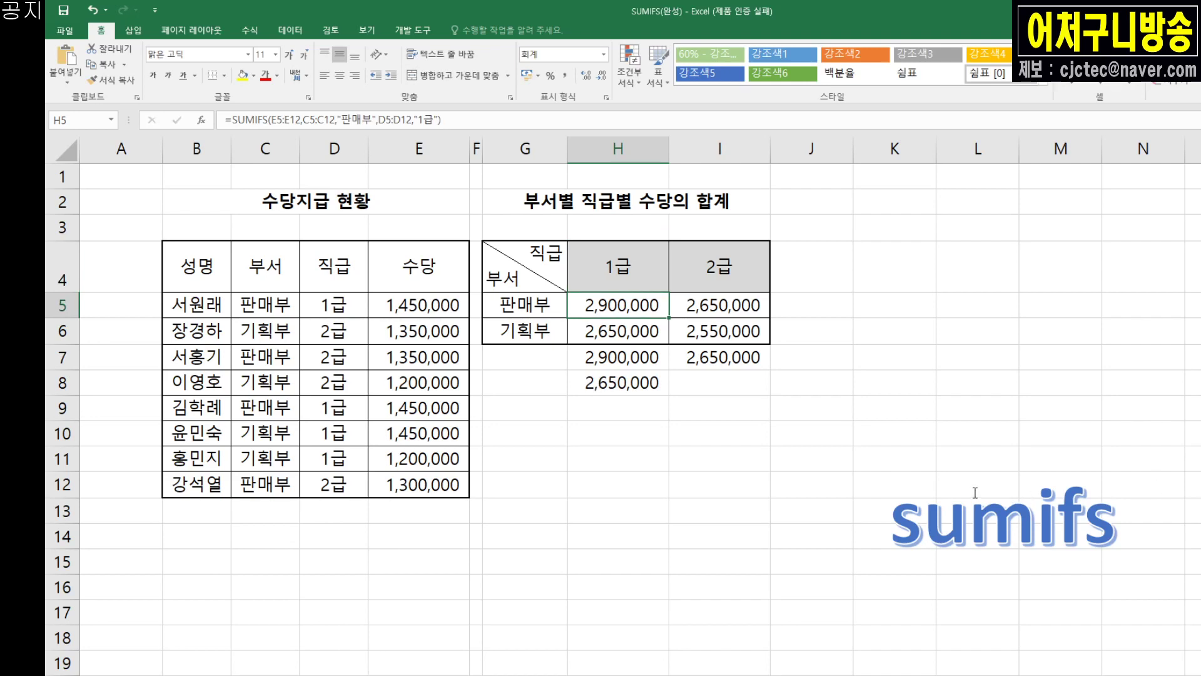
click(608, 258)
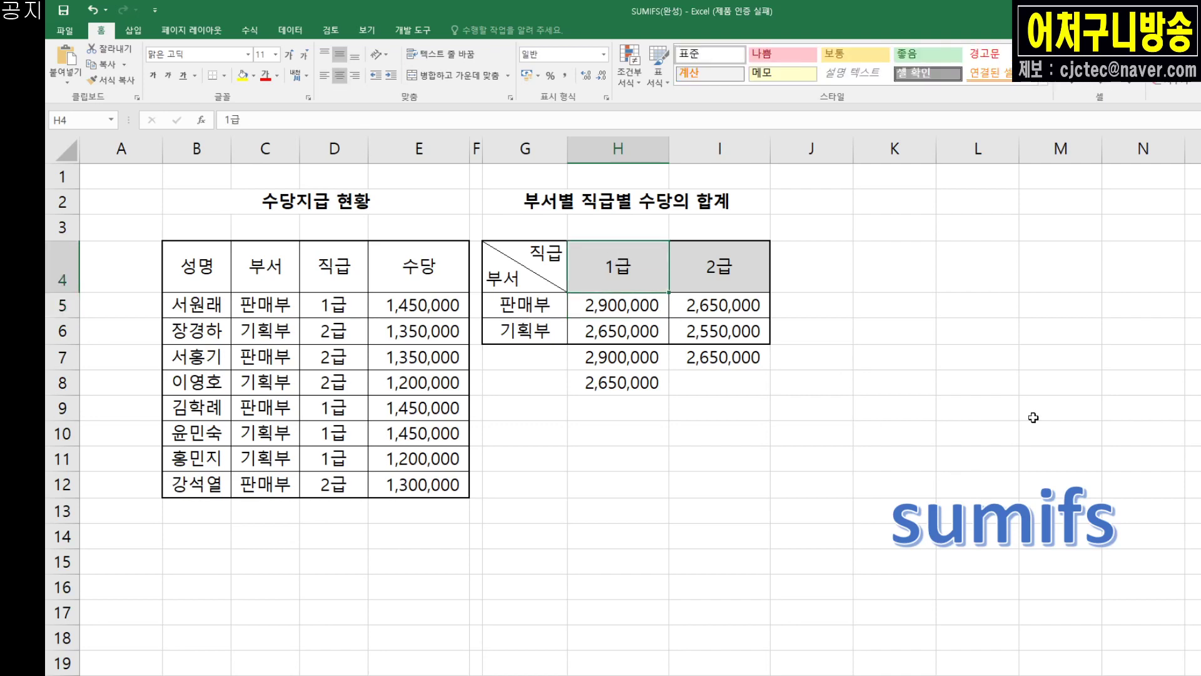
Step: Enter =D5 in H4 and =D6 in I4 so the headers show 1급 and 2급
text(=)
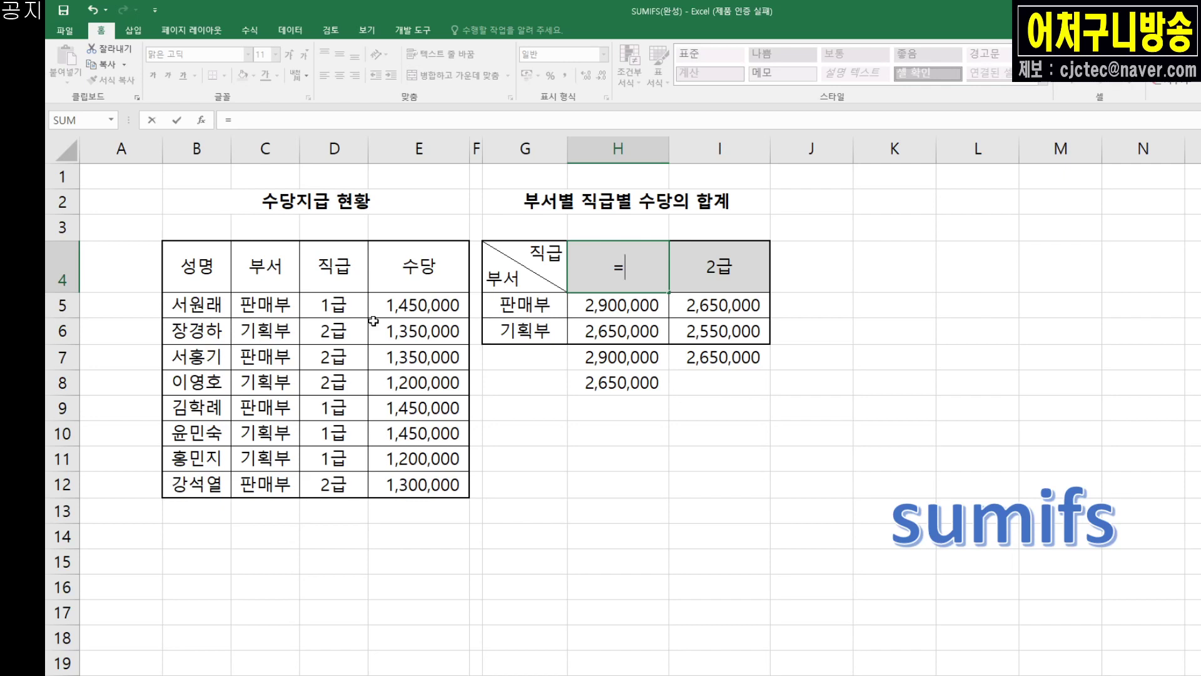
click(341, 308)
key(Return)
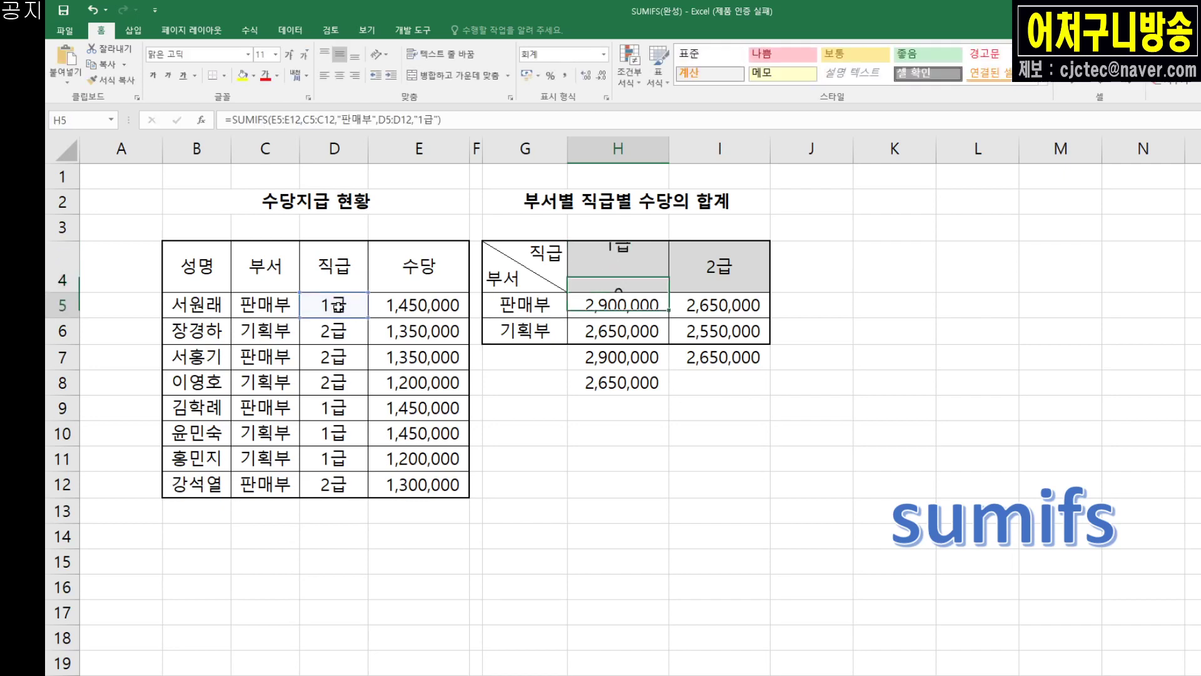
click(726, 269)
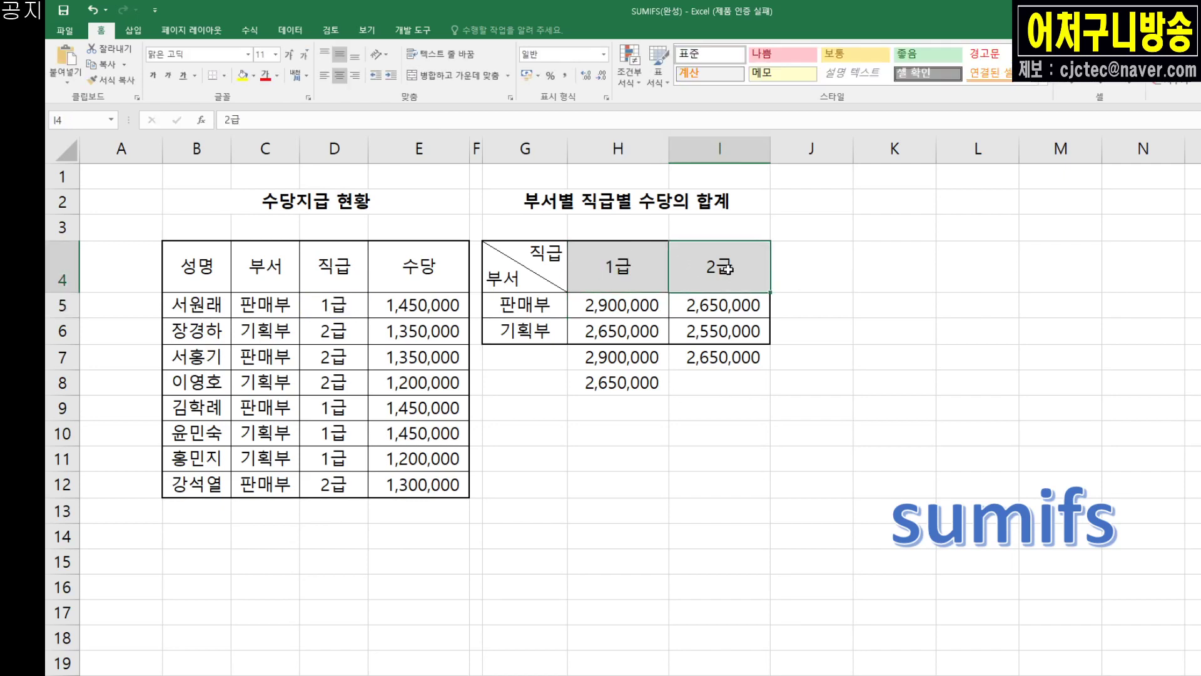
text(=)
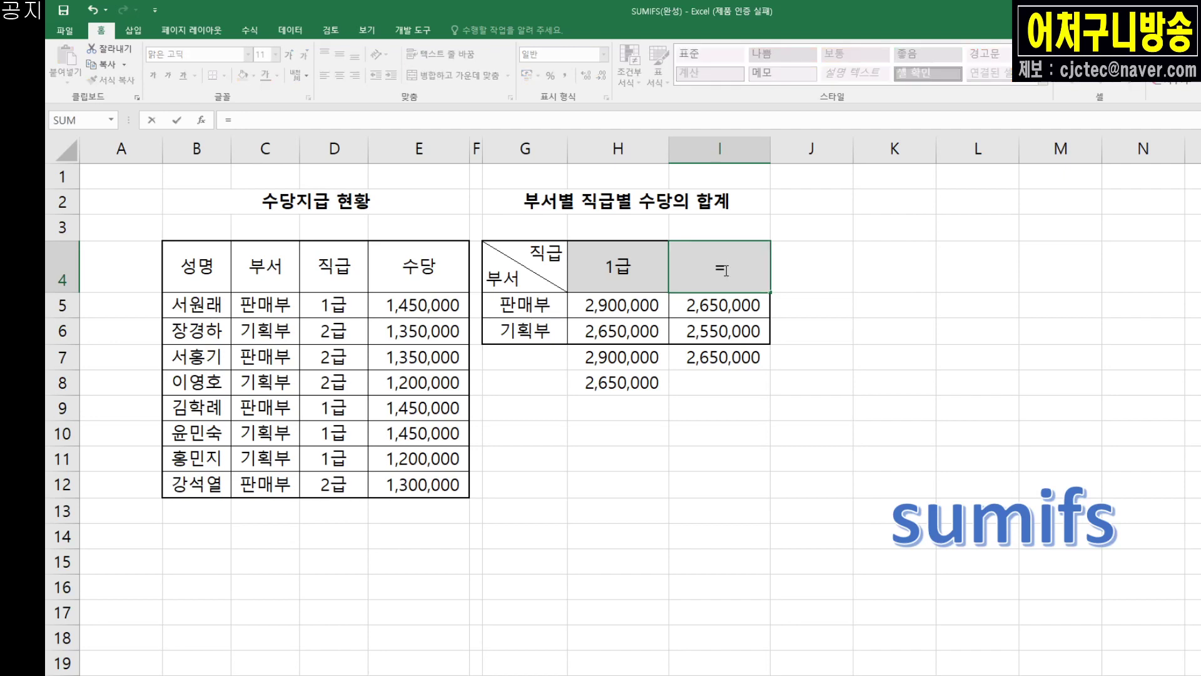
click(333, 332)
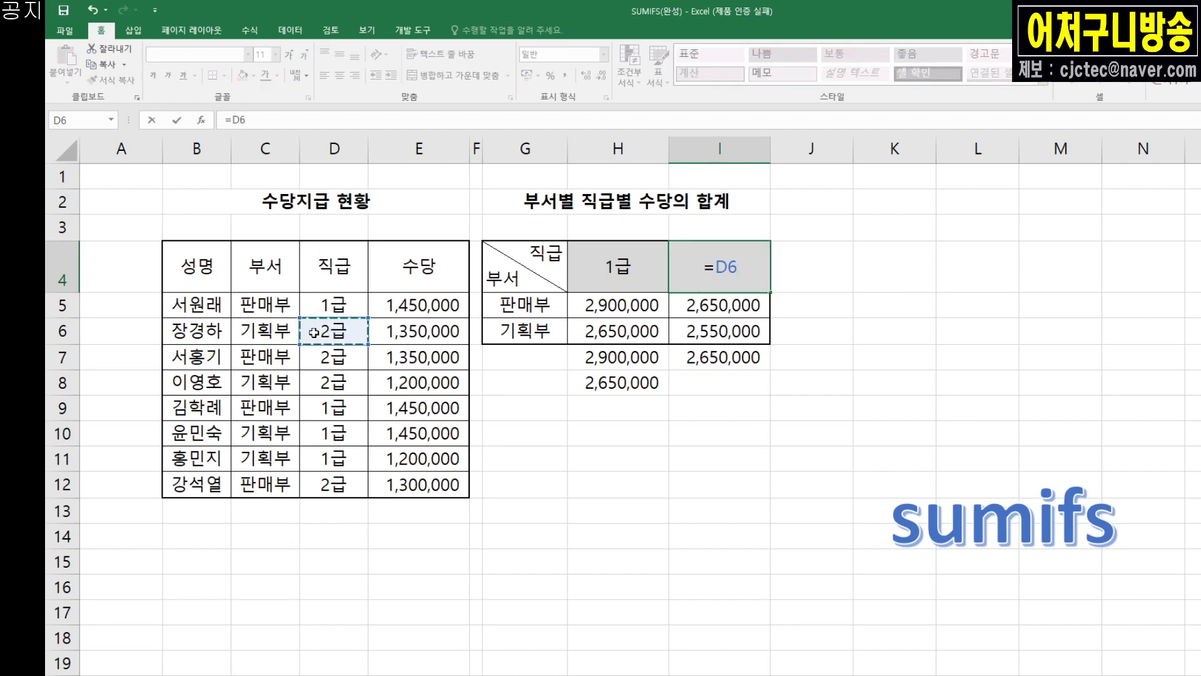
key(Return)
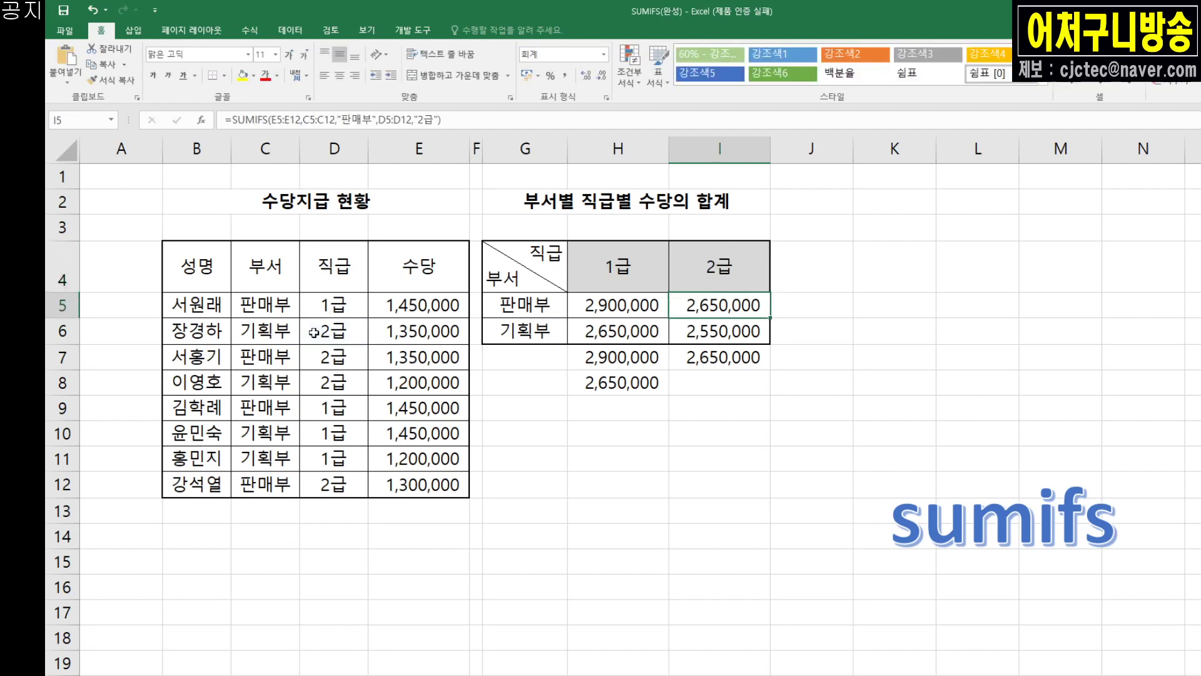